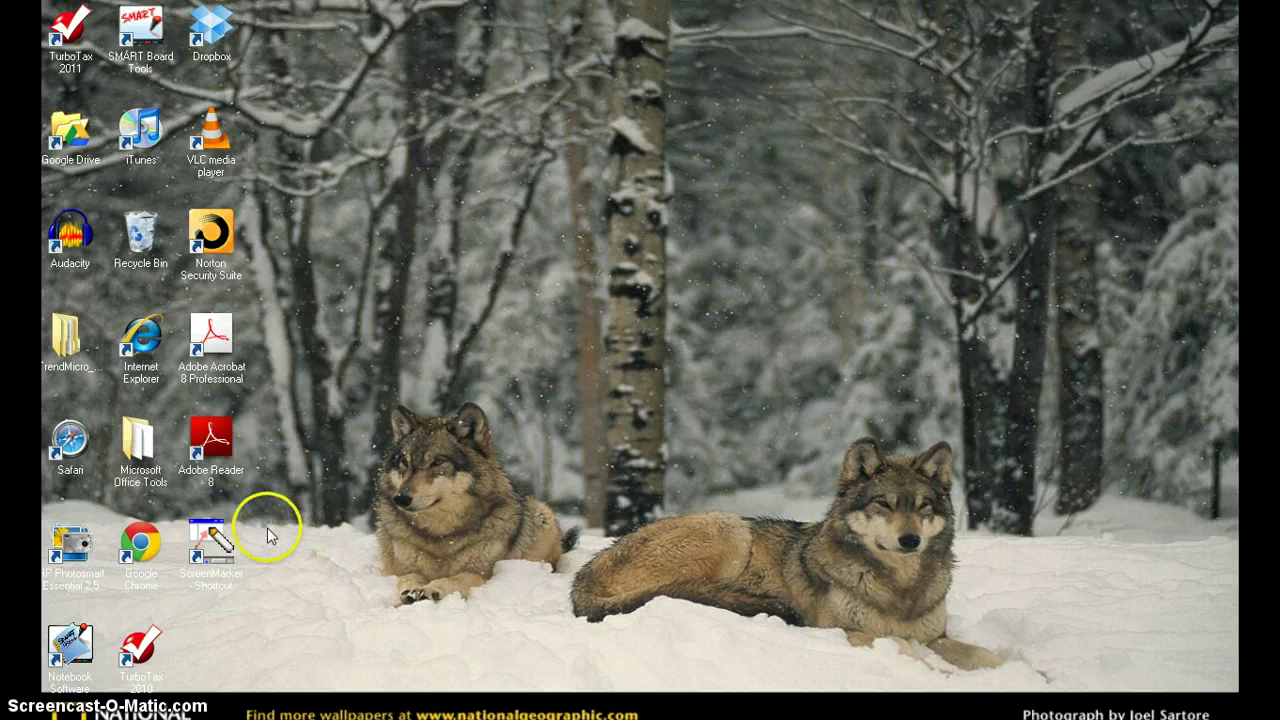
Step: Launch Chrome maximized and load lhswolves.org
{"action": "double_click", "coordinate": [147, 551]}
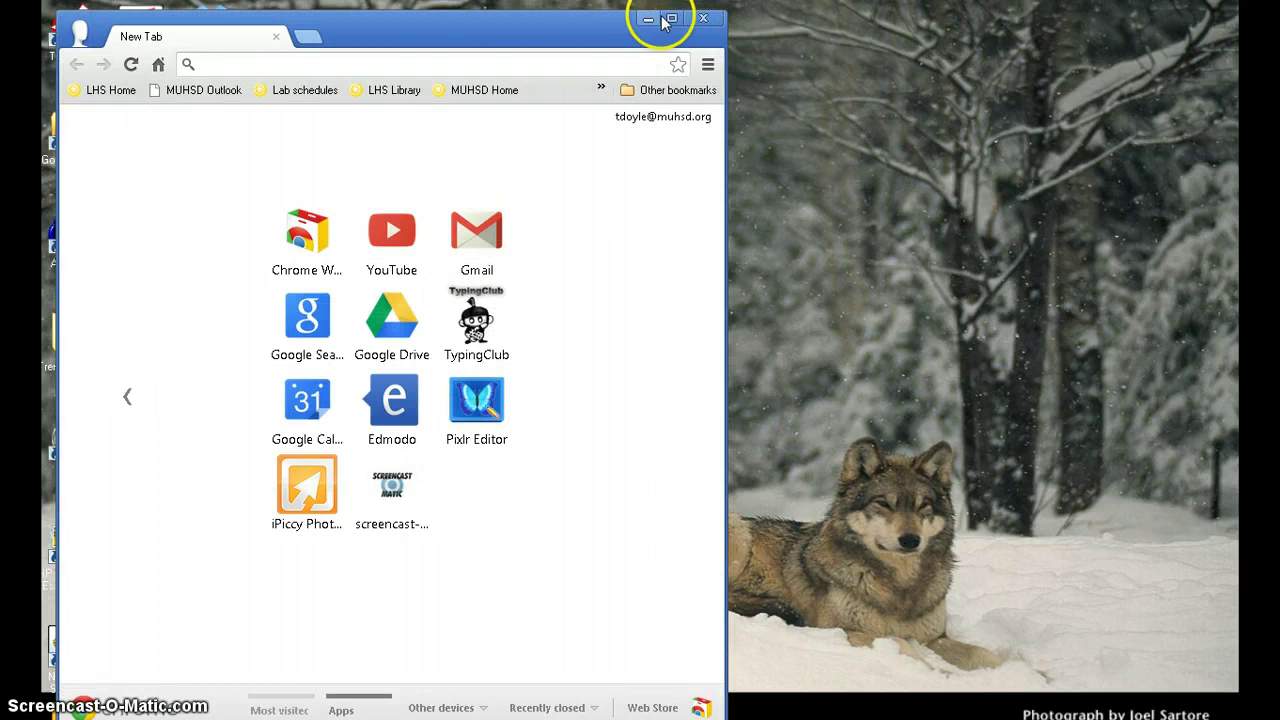
{"action": "left_click", "coordinate": [672, 18]}
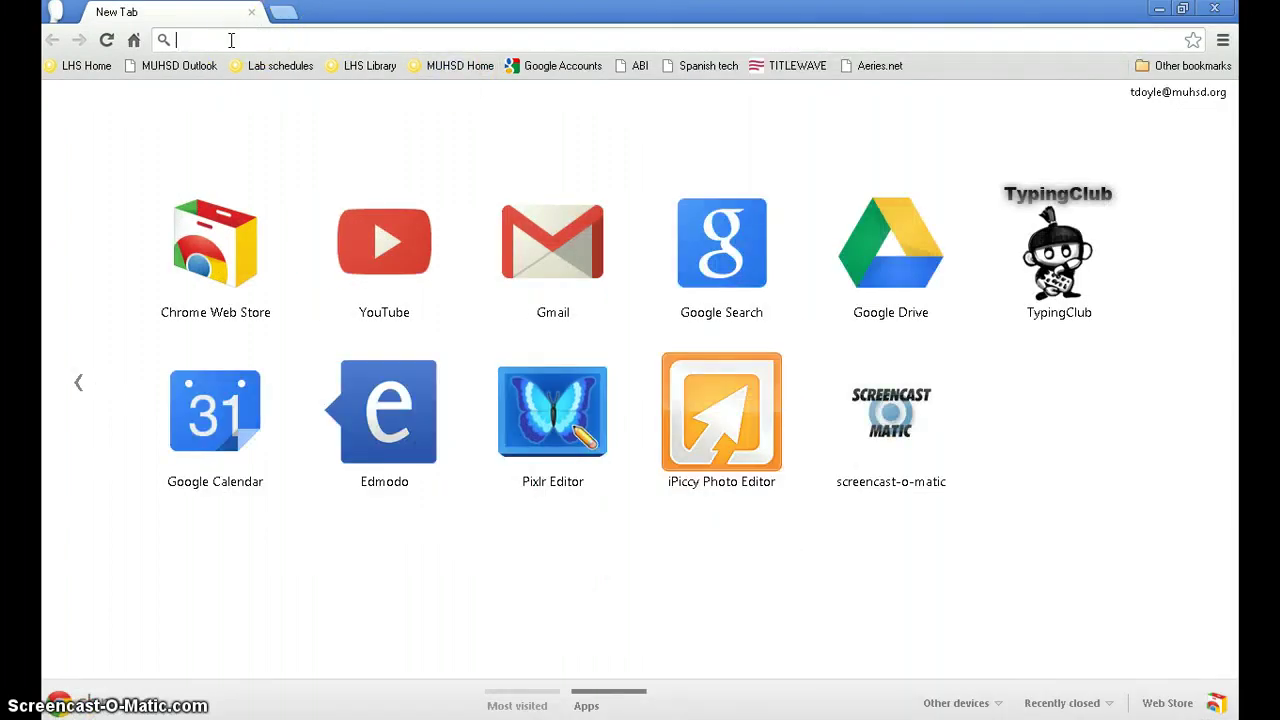
{"action": "left_click", "coordinate": [199, 46]}
{"action": "type", "text": "lhswolves.org"}
{"action": "key", "text": "Return"}
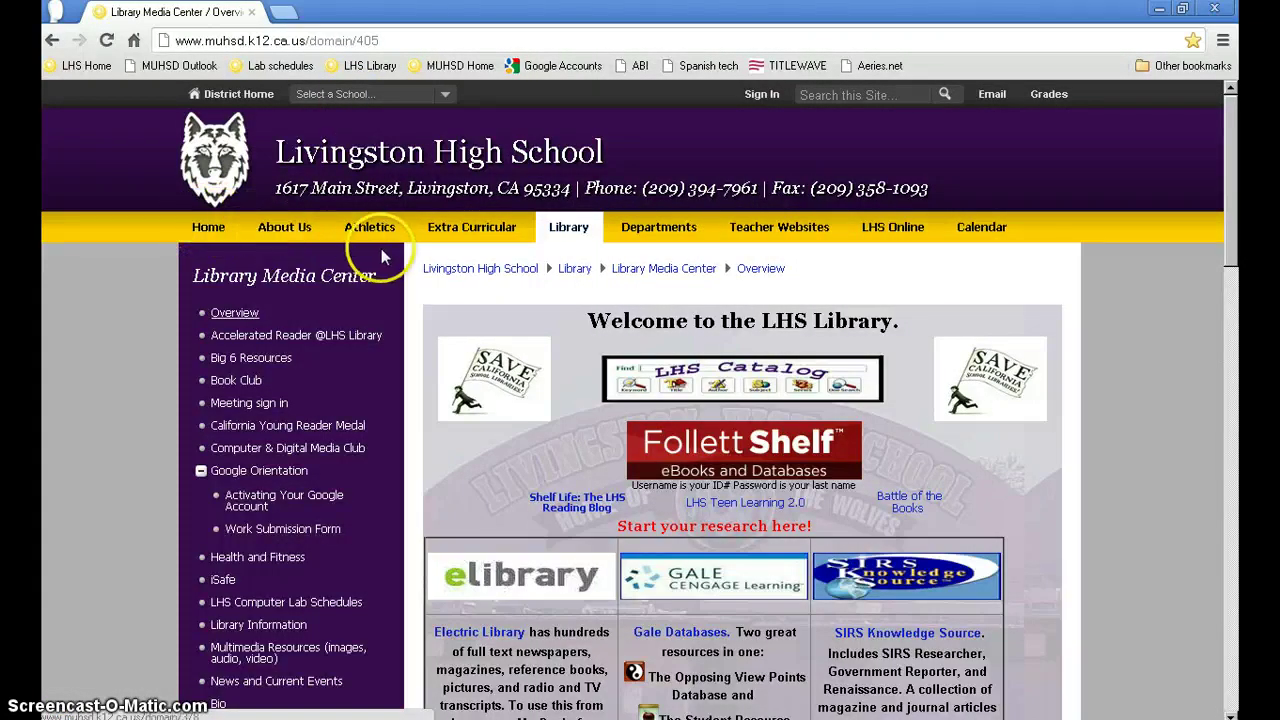
Step: Go from Home to the STAFF page and open the Google account activation 'here' link
{"action": "left_click", "coordinate": [209, 229]}
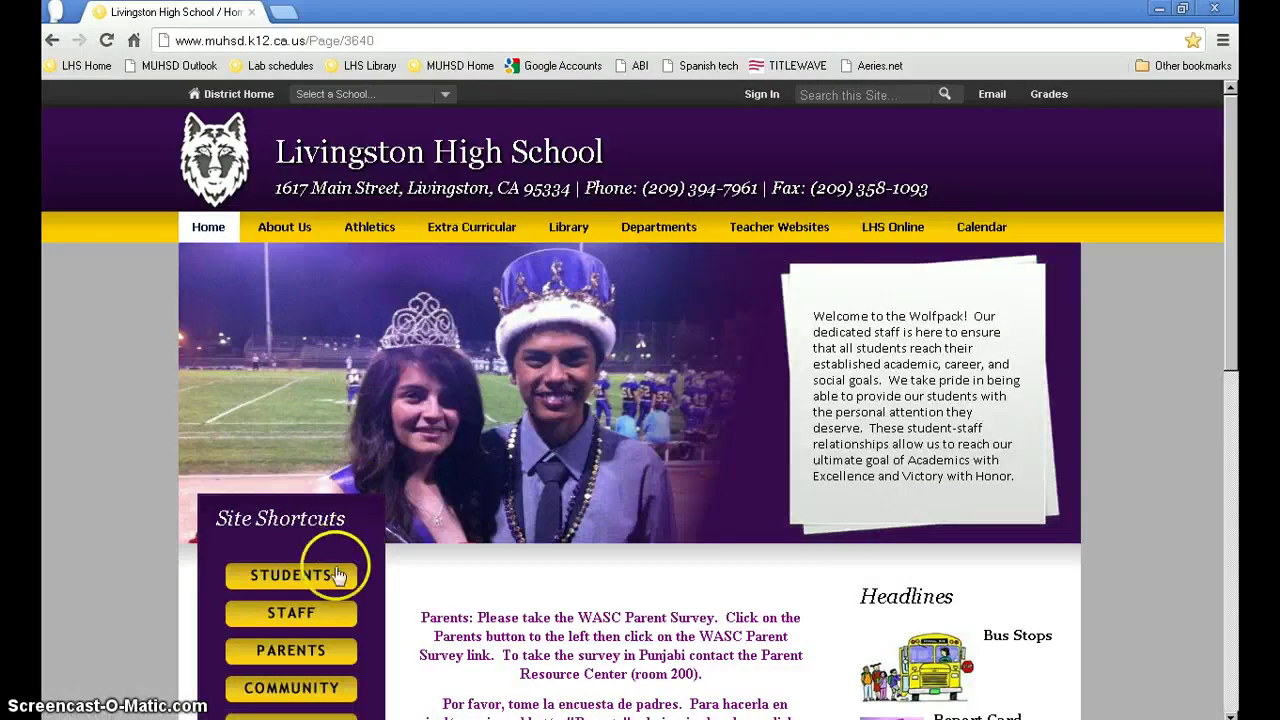
{"action": "left_click", "coordinate": [297, 618]}
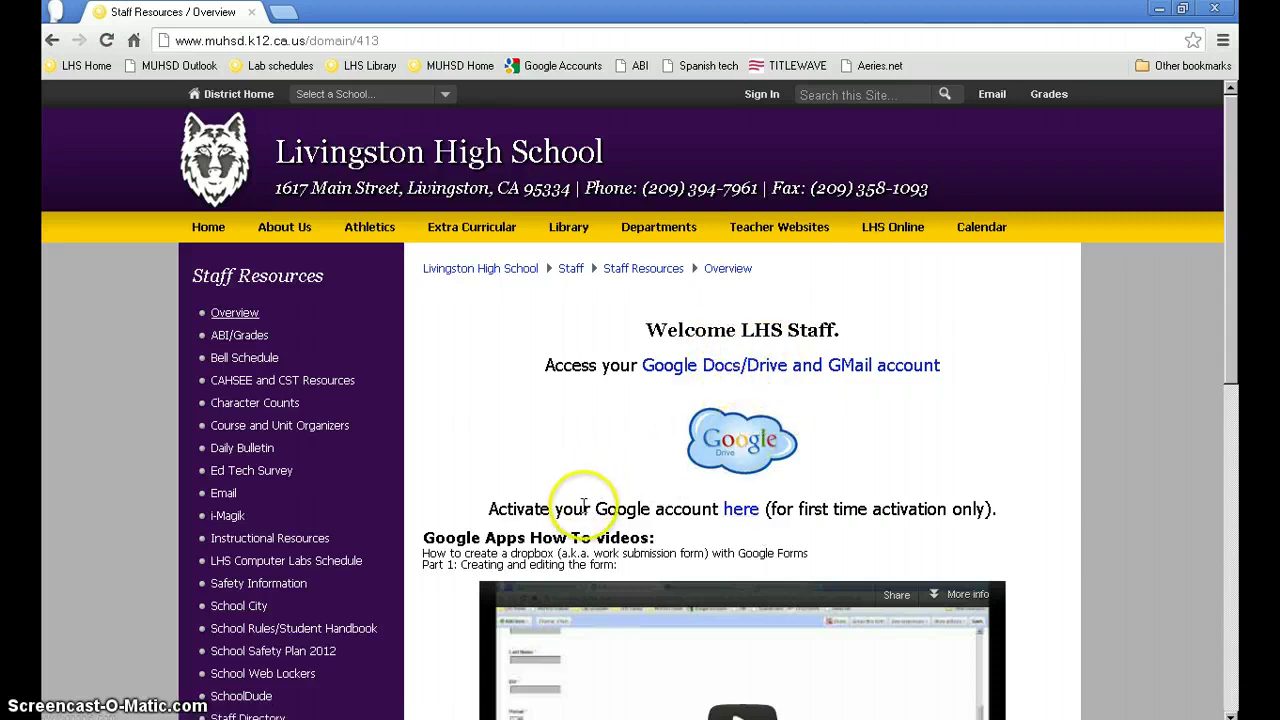
{"action": "left_click", "coordinate": [738, 518]}
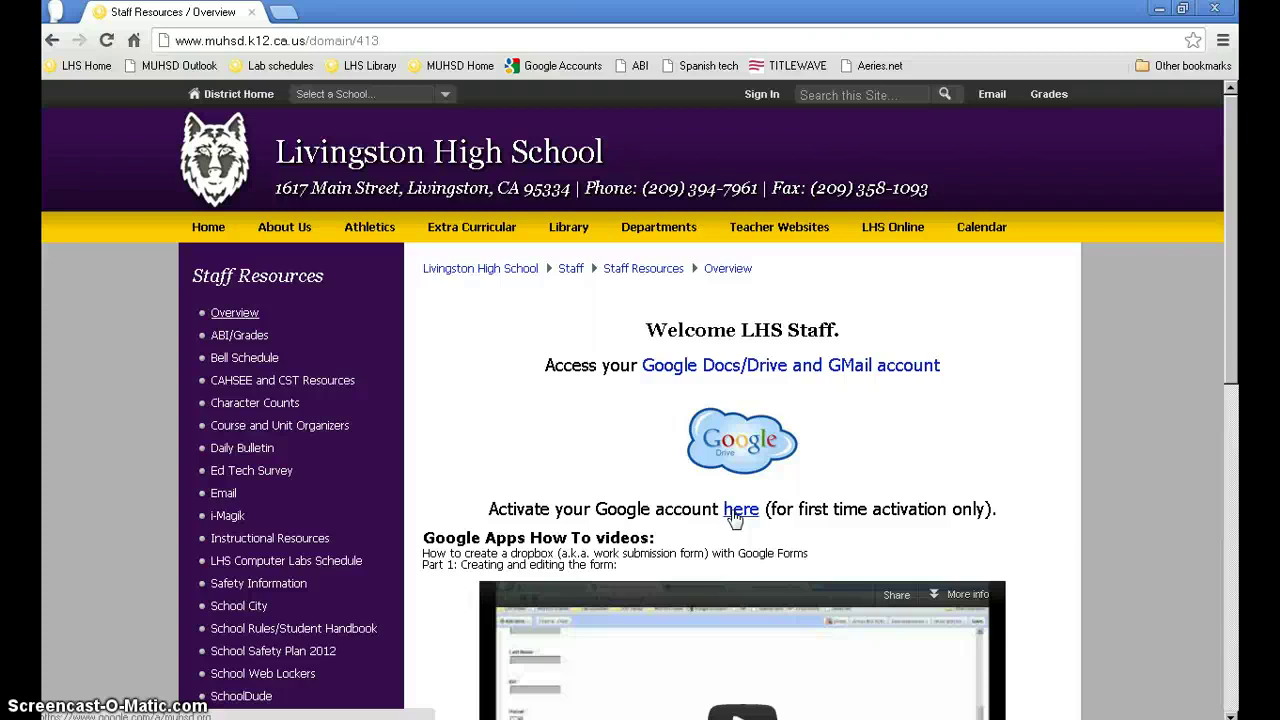
{"action": "left_click", "coordinate": [736, 515]}
{"action": "left_click", "coordinate": [737, 512]}
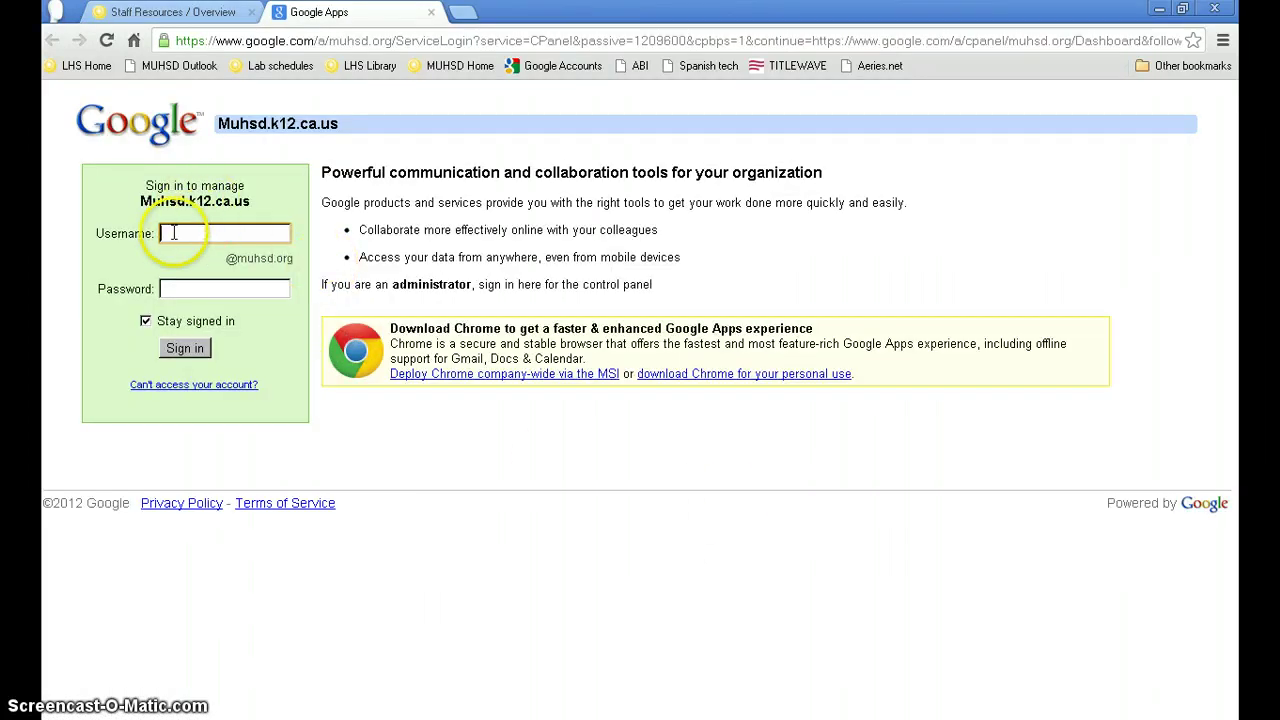
Step: Enter the staff username and account password, and uncheck 'Stay signed in'
{"action": "left_click", "coordinate": [174, 233]}
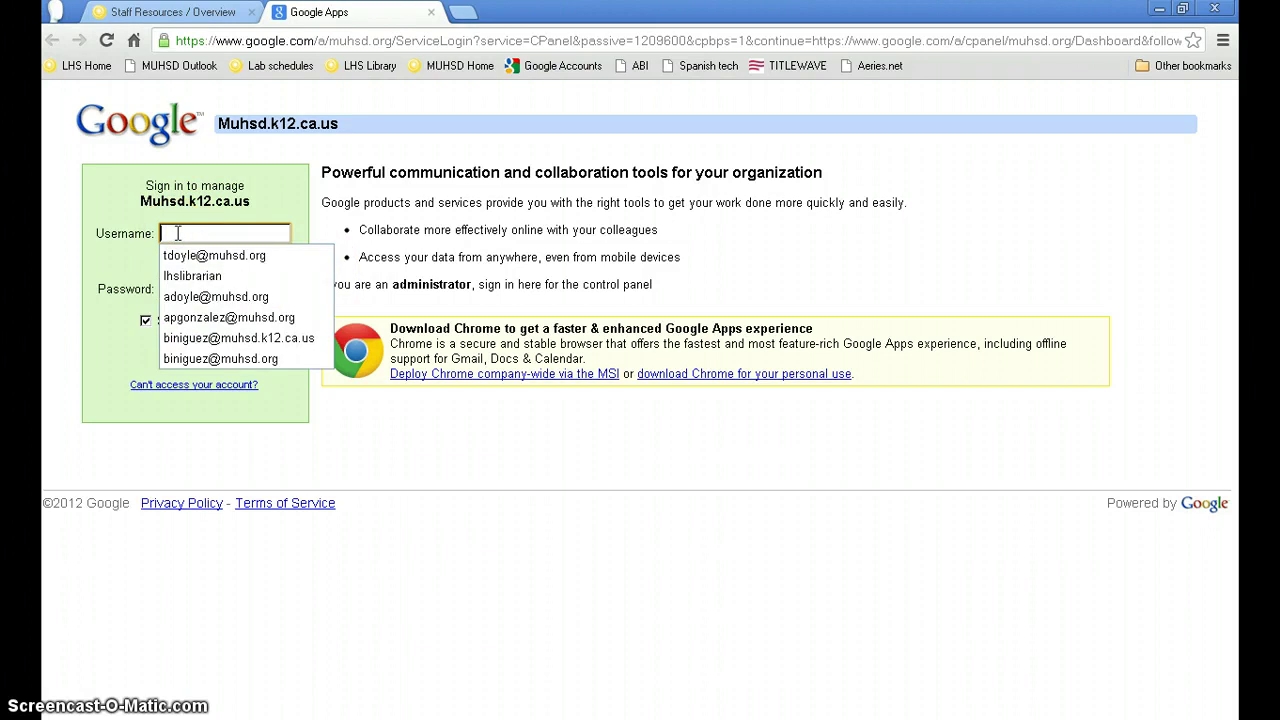
{"action": "type", "text": "tte"}
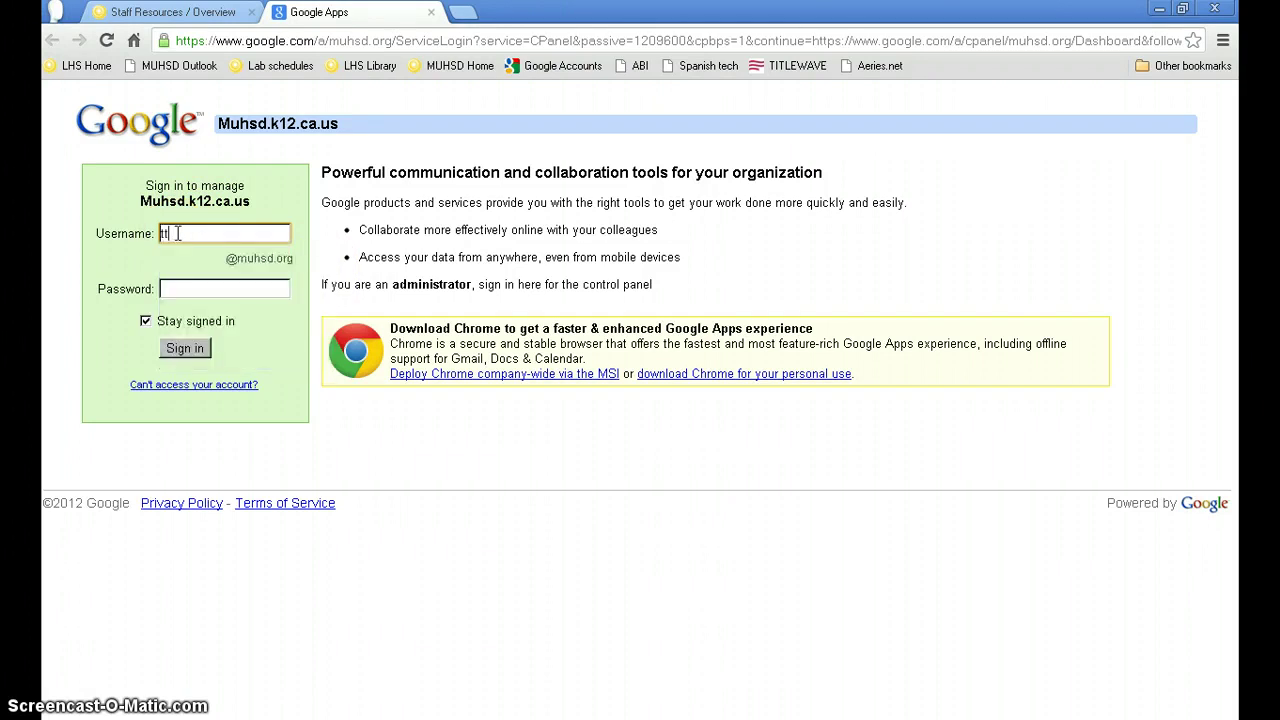
{"action": "type", "text": "acher"}
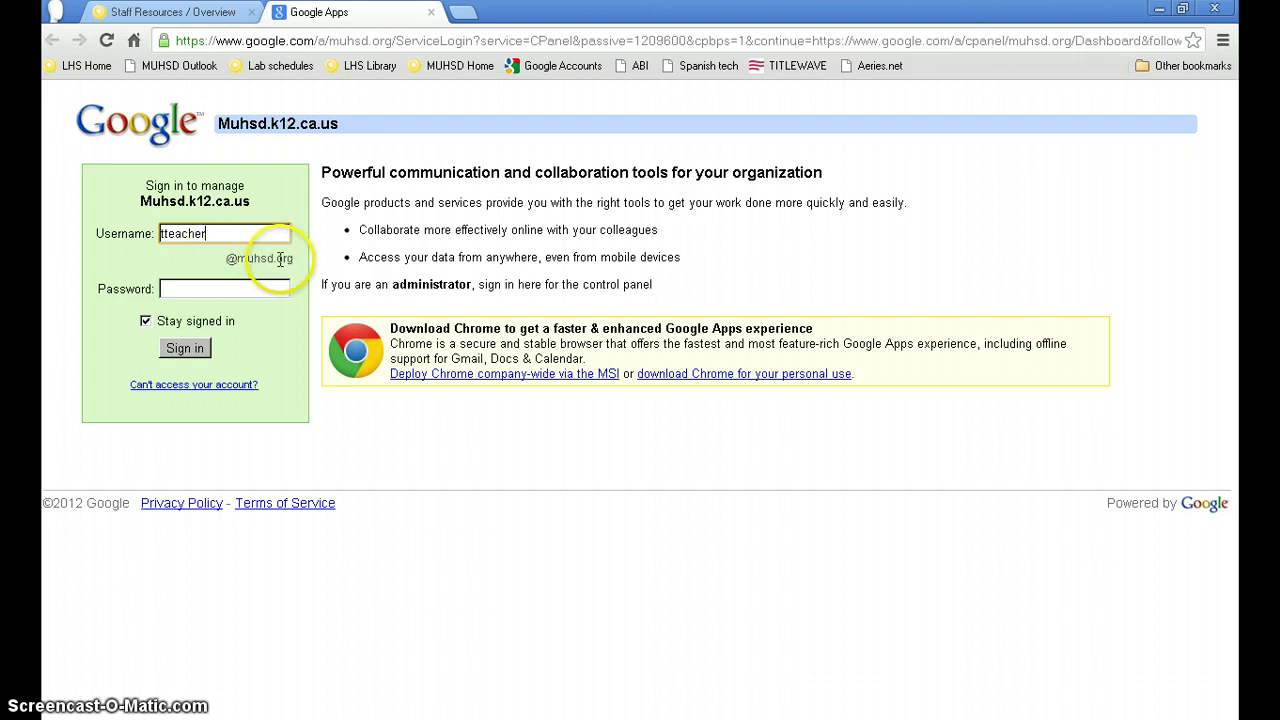
{"action": "left_click", "coordinate": [191, 289]}
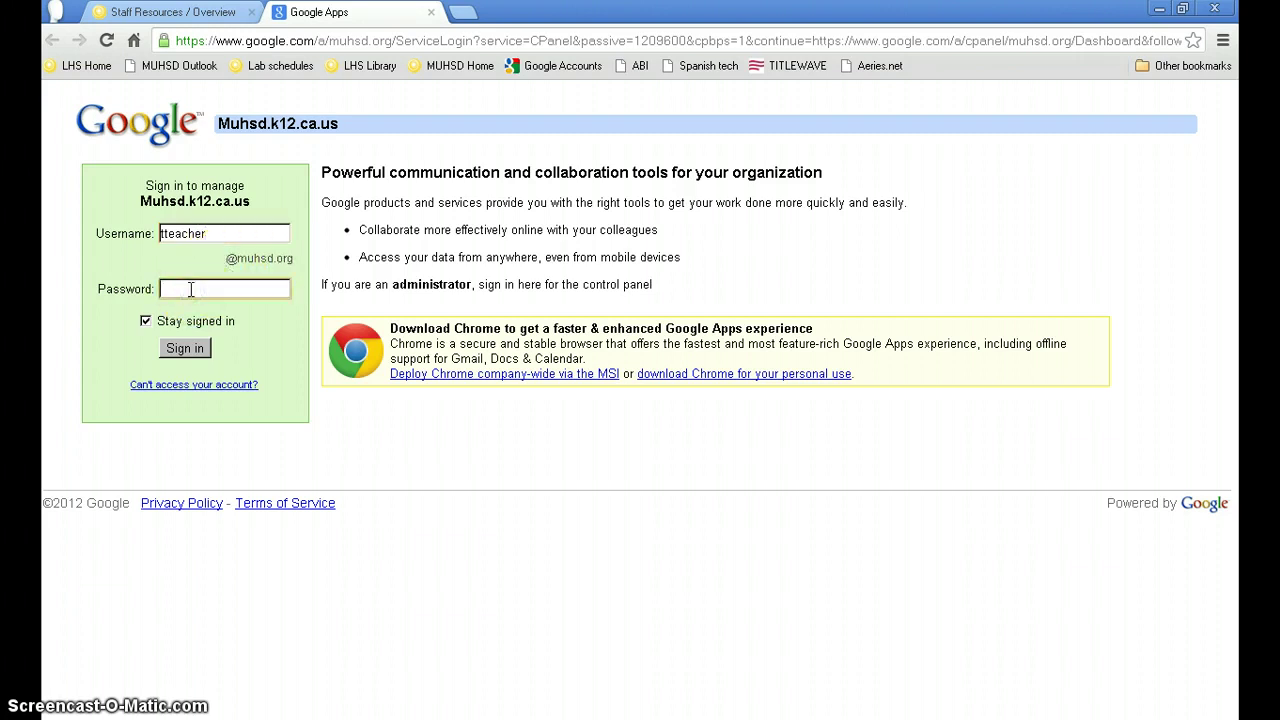
{"action": "type", "text": "•••••"}
{"action": "type", "text": "•••"}
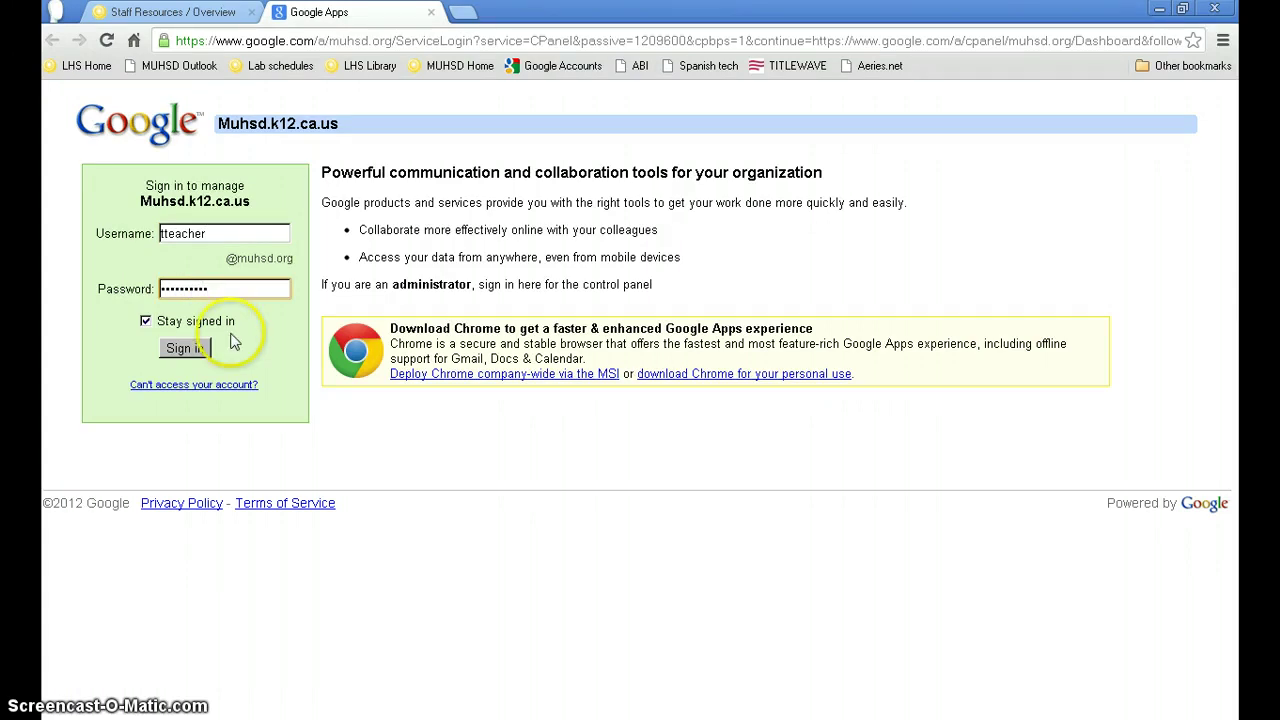
{"action": "left_click", "coordinate": [145, 322]}
Step: Sign in and scroll through the Google Terms of Service
{"action": "left_click", "coordinate": [189, 348]}
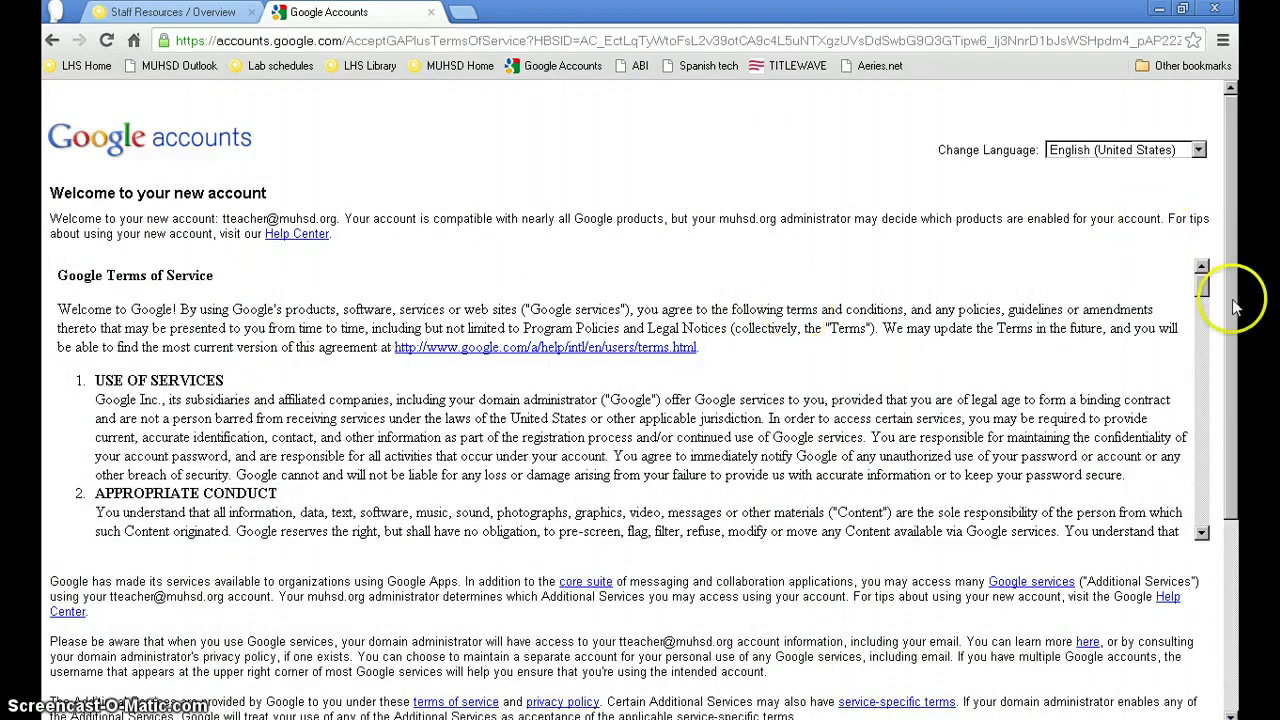
{"action": "left_click", "coordinate": [1201, 287]}
{"action": "left_click_drag", "start_coordinate": [1201, 287], "coordinate": [1205, 512]}
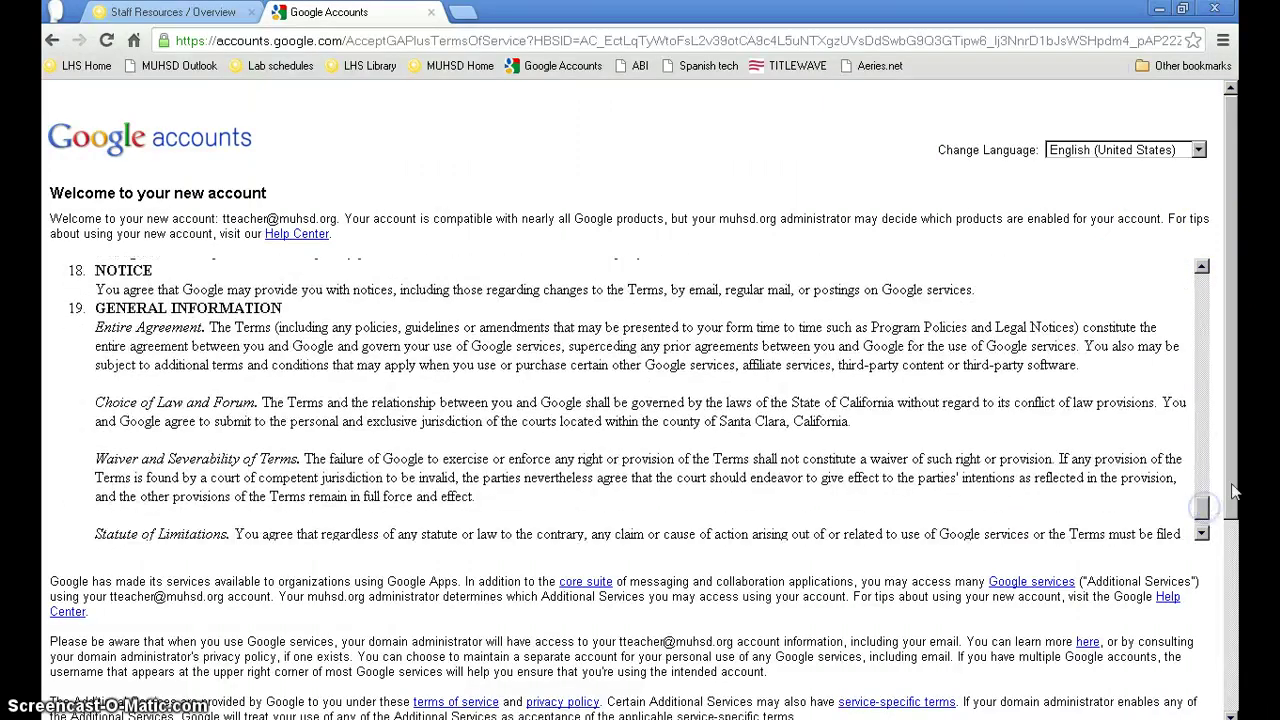
{"action": "left_click_drag", "start_coordinate": [1234, 491], "coordinate": [1238, 680]}
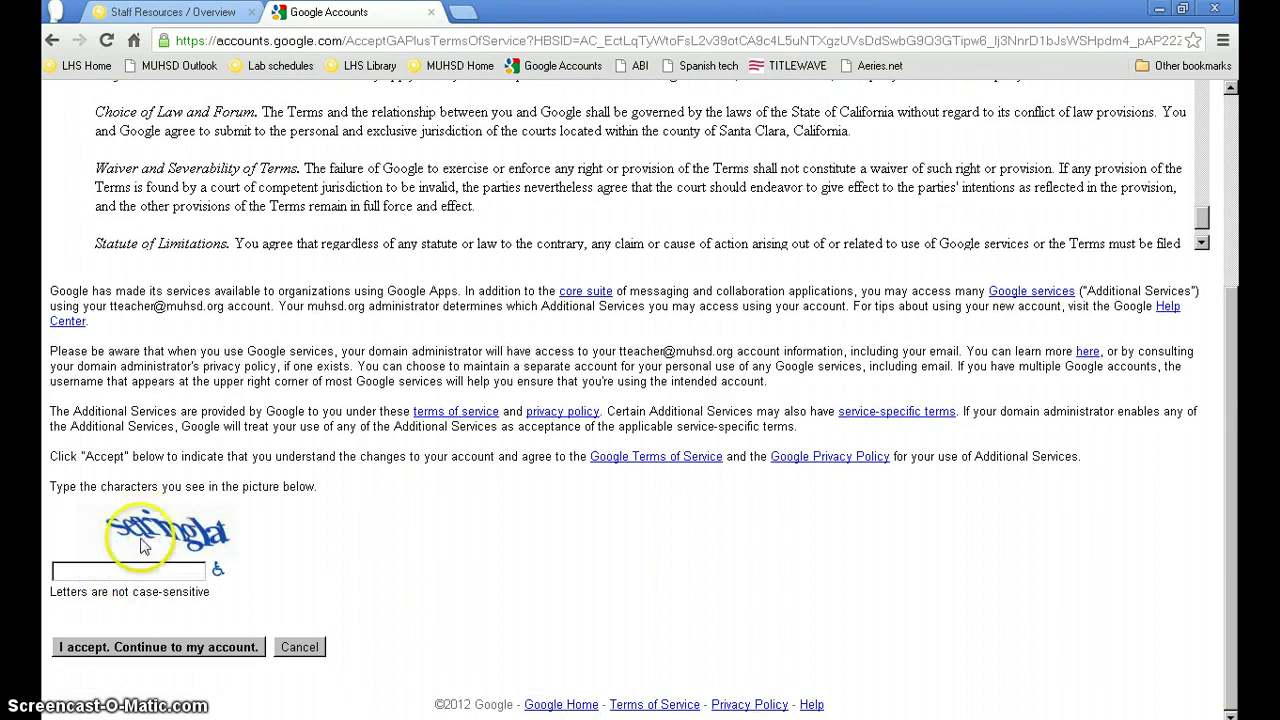
Step: Enter the picture's verification characters and accept the terms to continue to the account
{"action": "left_click", "coordinate": [129, 571]}
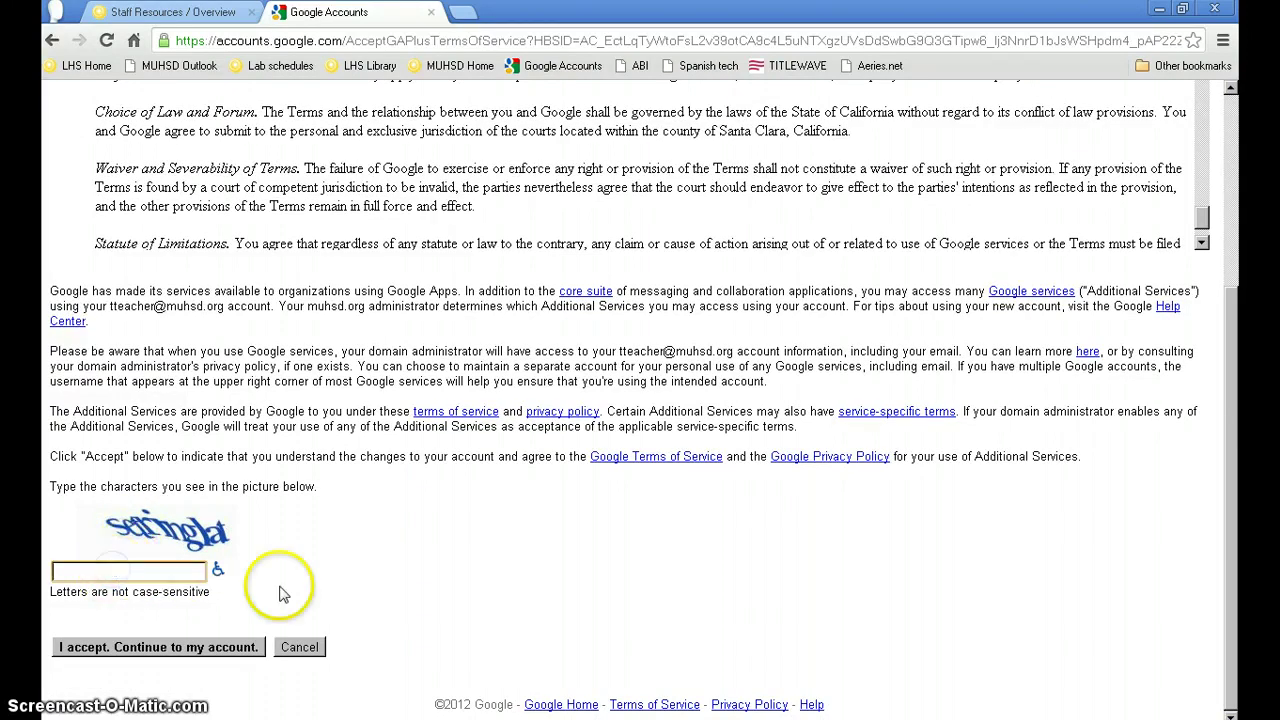
{"action": "type", "text": "ser"}
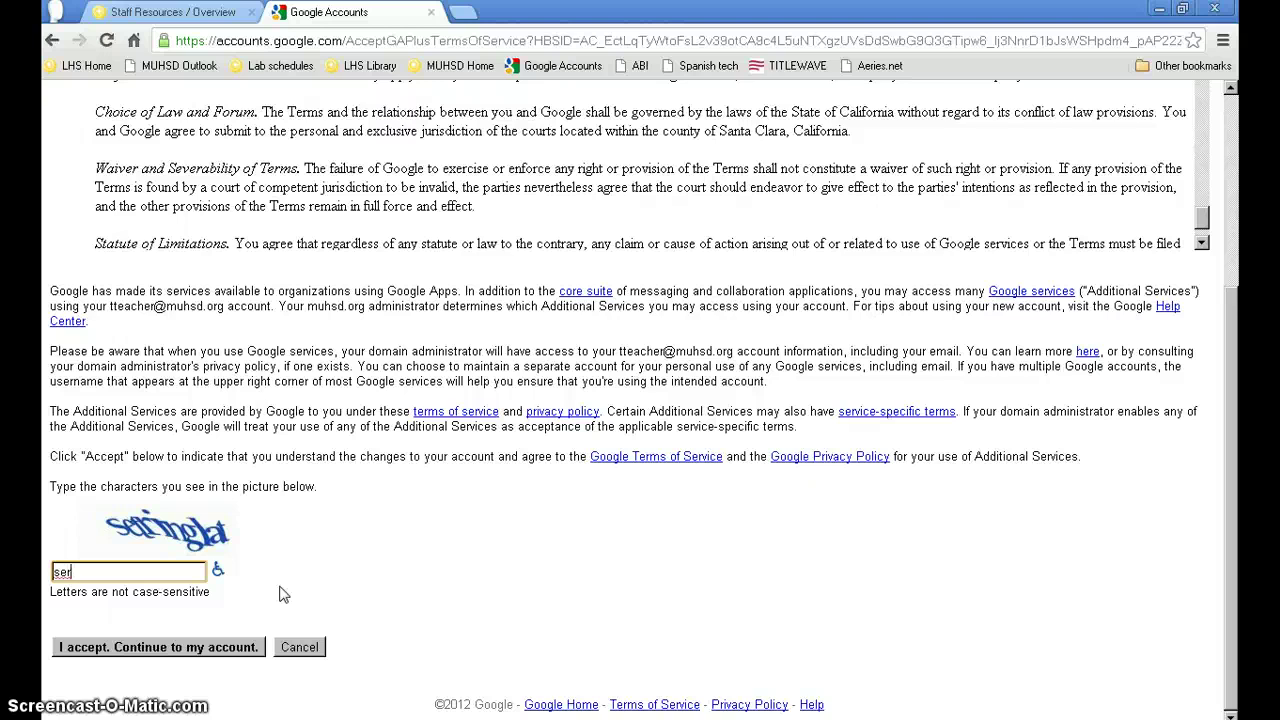
{"action": "key", "text": "BackSpace"}
{"action": "type", "text": "ingl"}
{"action": "type", "text": "at"}
{"action": "left_click", "coordinate": [236, 652]}
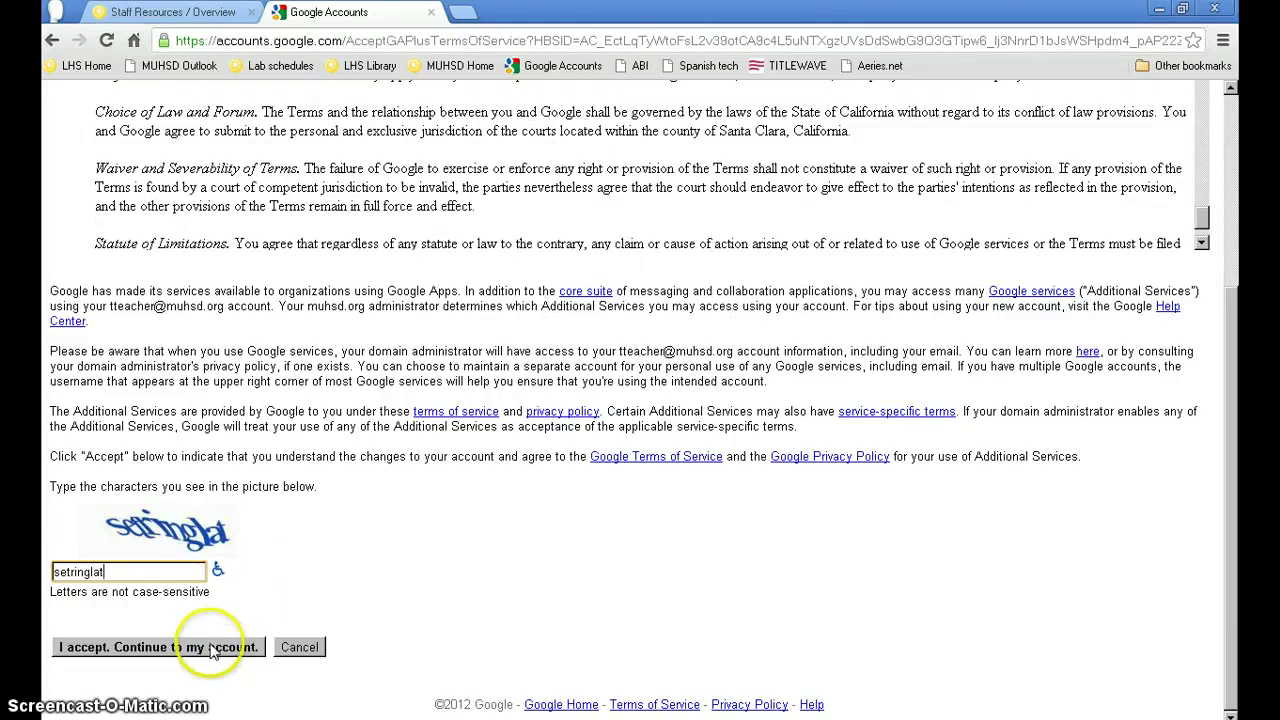
{"action": "left_click", "coordinate": [204, 647]}
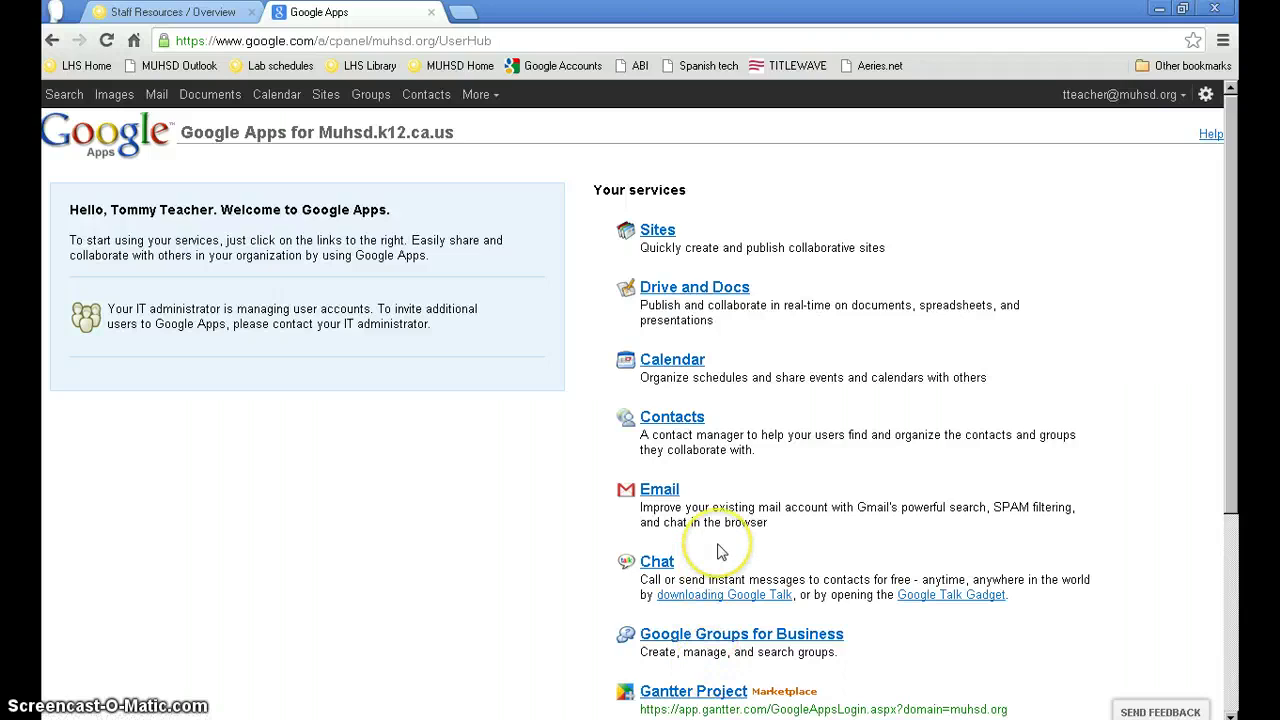
Step: Open Email from the dashboard's Your services list
{"action": "left_click", "coordinate": [662, 494]}
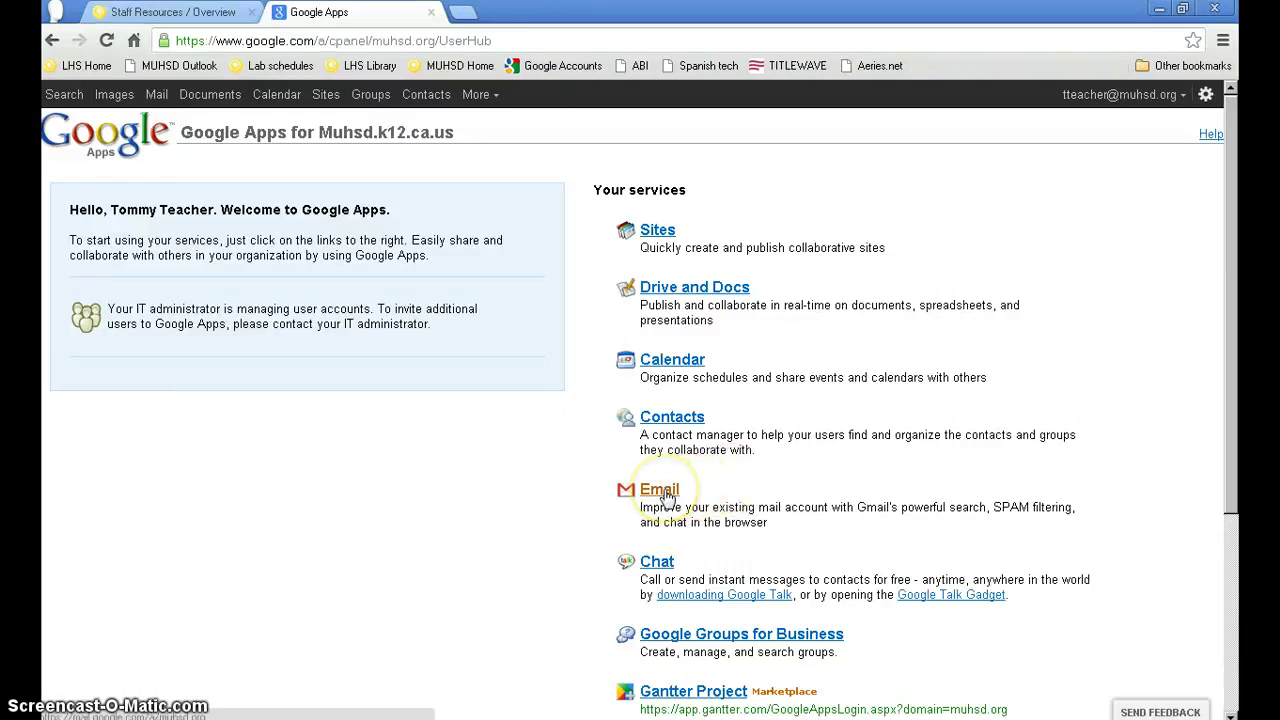
{"action": "left_click", "coordinate": [667, 494]}
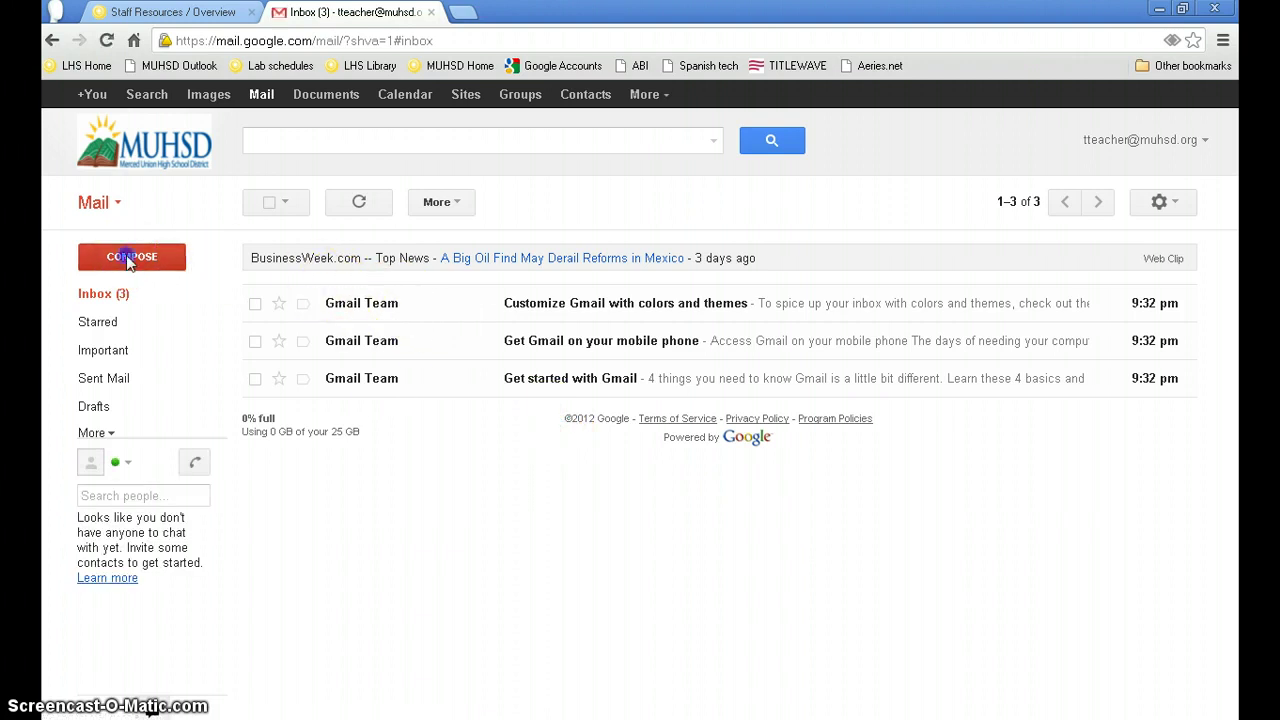
Step: View a blank Compose message form, then go back to the Inbox
{"action": "left_click", "coordinate": [128, 258]}
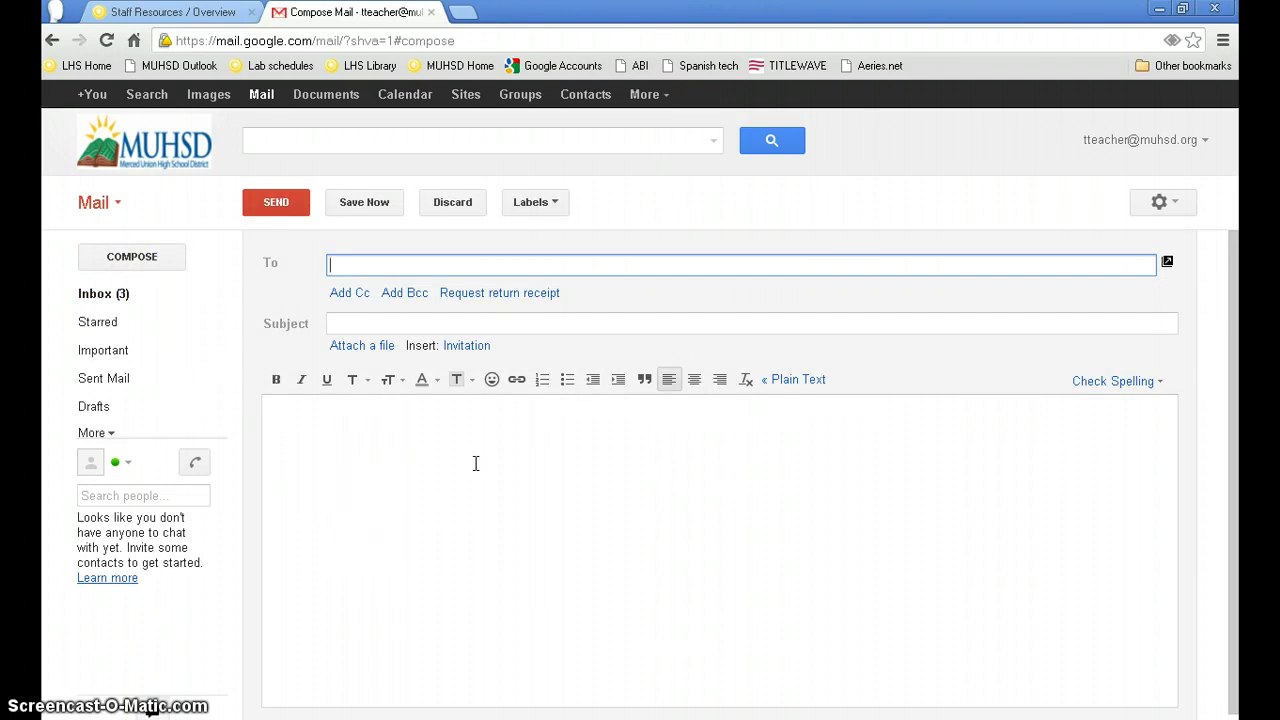
{"action": "left_click", "coordinate": [104, 296]}
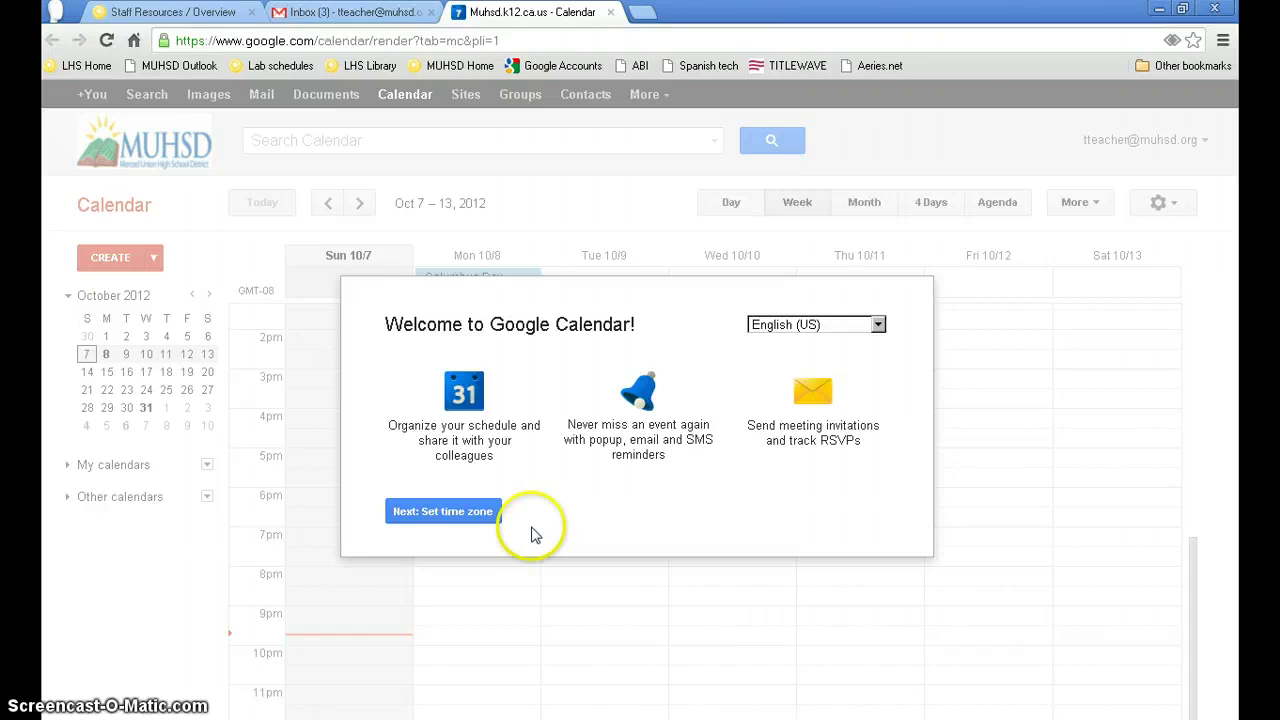
Step: Finish the Calendar welcome dialogs, keeping Pacific time and 10-minute pop-up reminders
{"action": "left_click", "coordinate": [445, 514]}
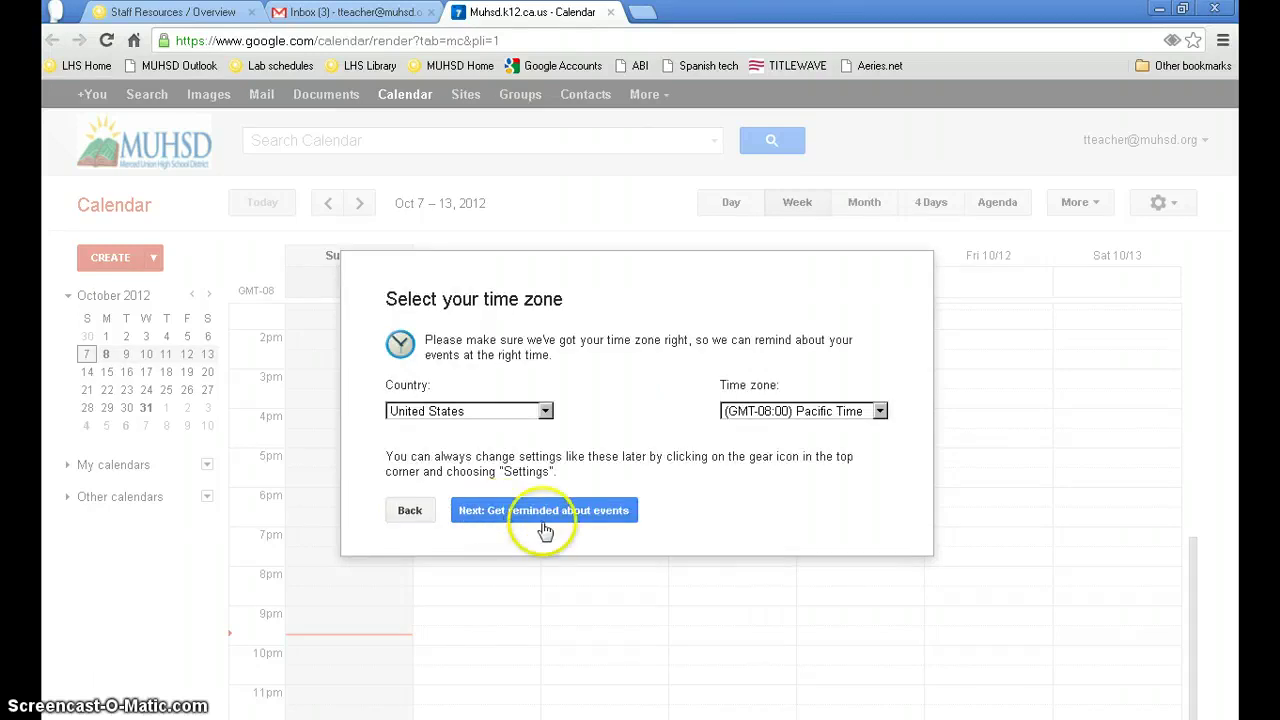
{"action": "left_click", "coordinate": [521, 514]}
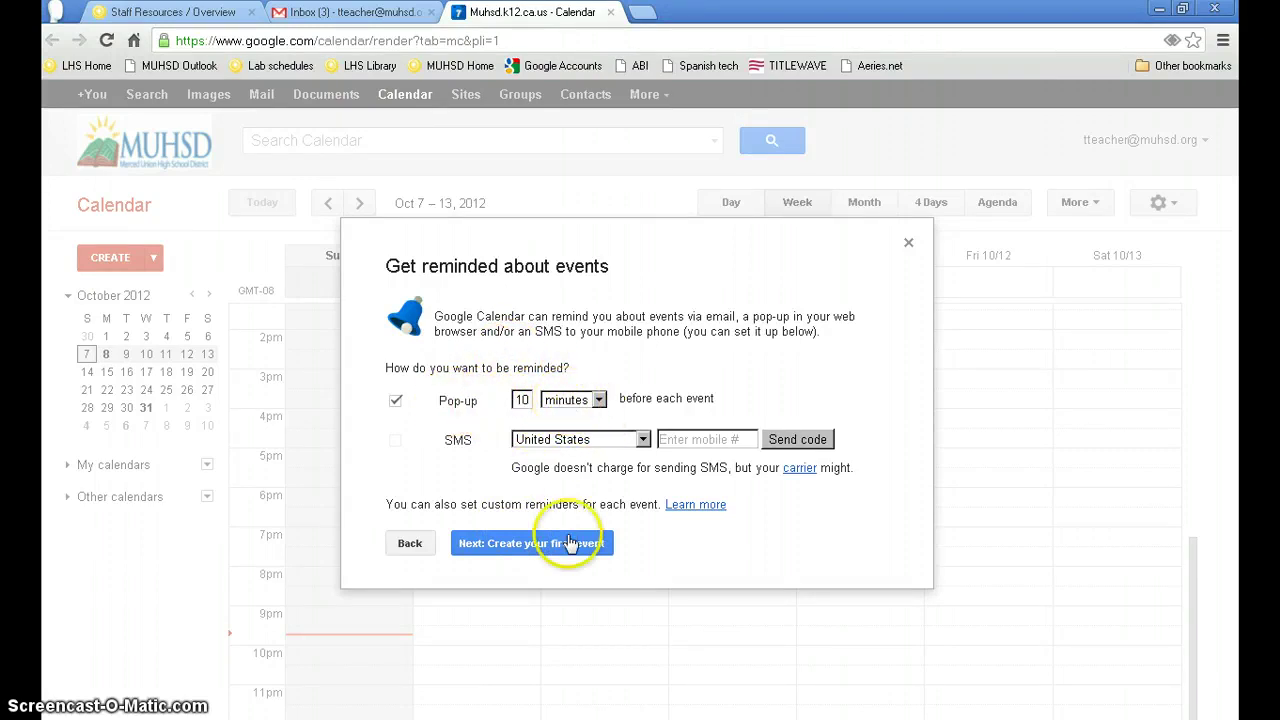
{"action": "left_click", "coordinate": [502, 545]}
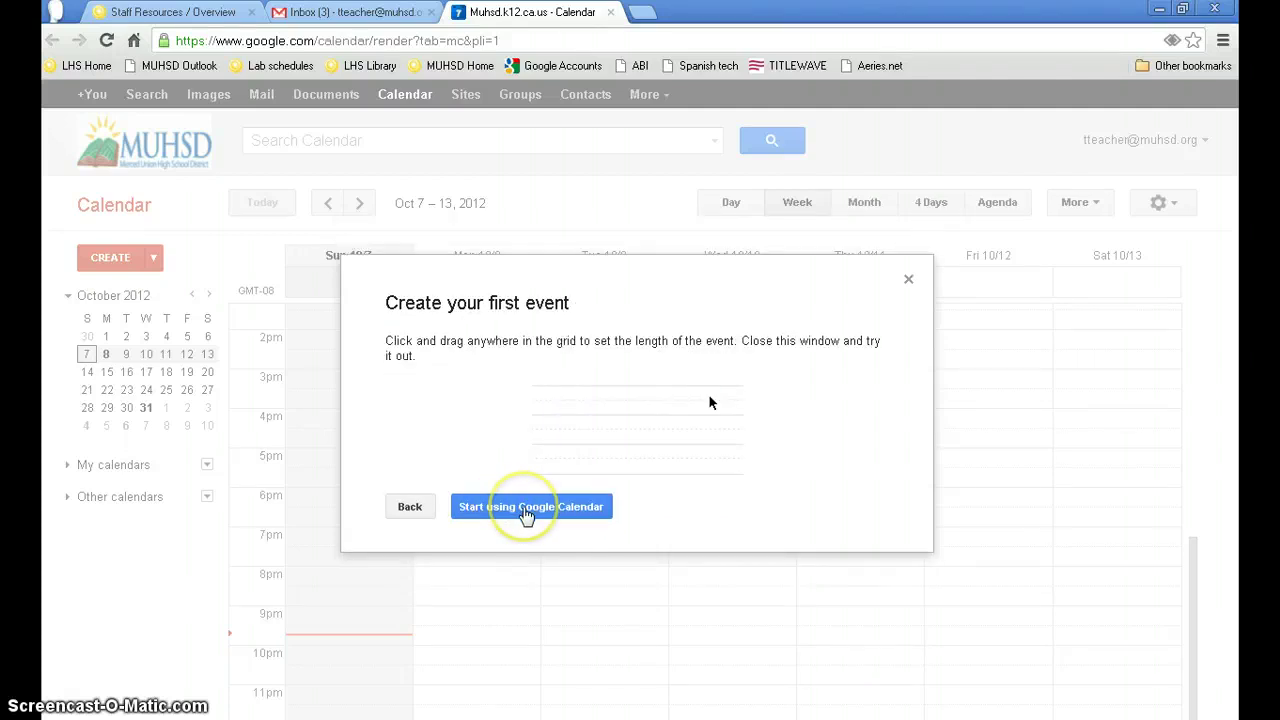
{"action": "left_click", "coordinate": [527, 507]}
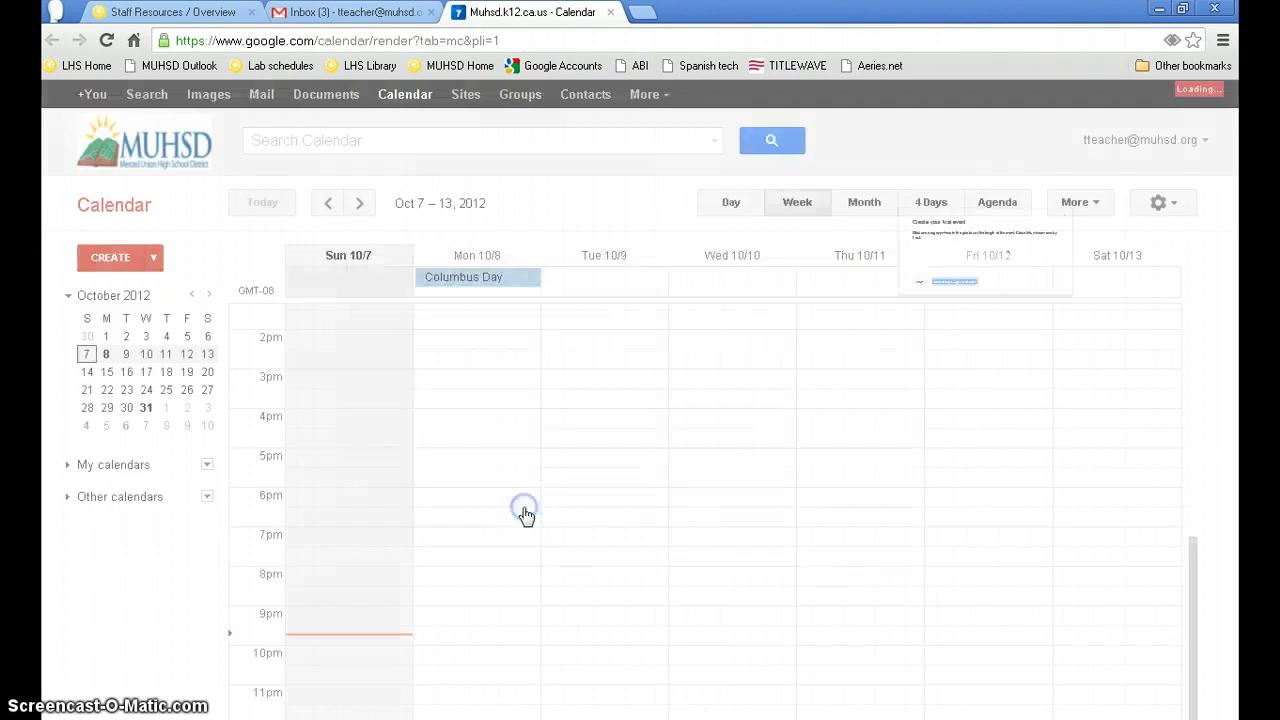
Step: Quick-add a 'Meeting' event on Tuesday 10/9 from 4 to 5pm
{"action": "left_click", "coordinate": [563, 423]}
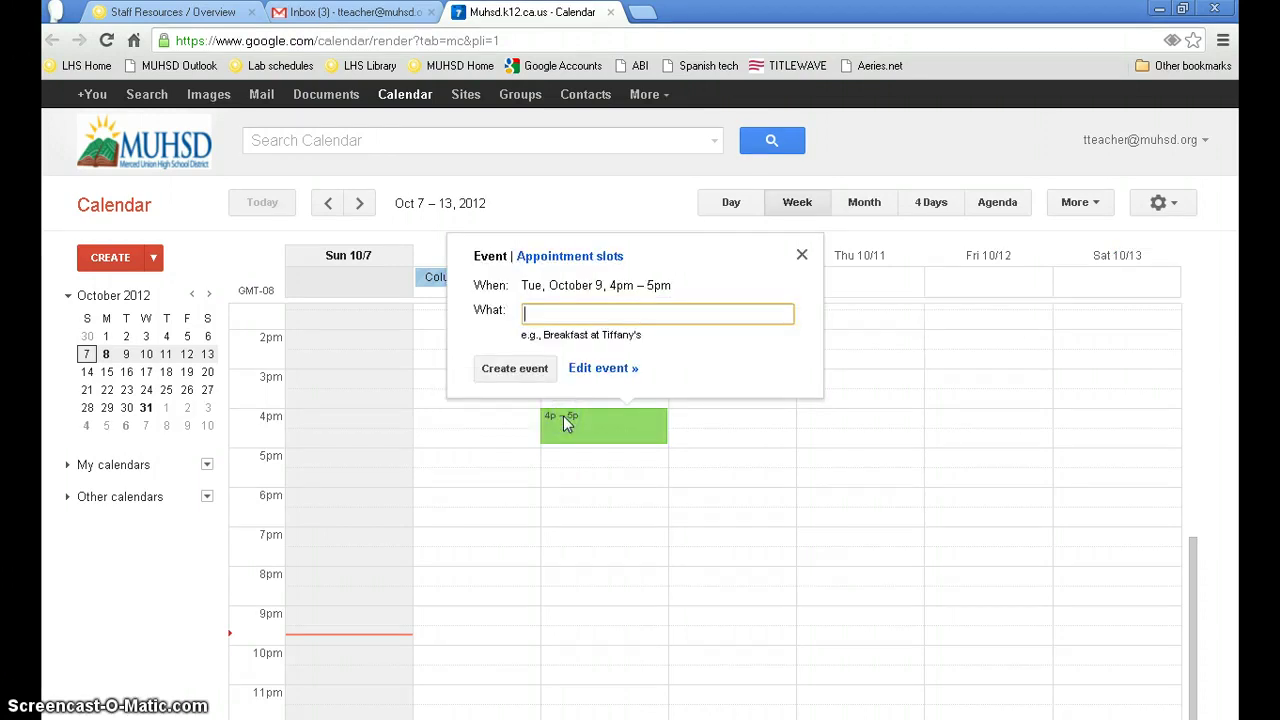
{"action": "type", "text": "Meeting"}
{"action": "left_click", "coordinate": [516, 369]}
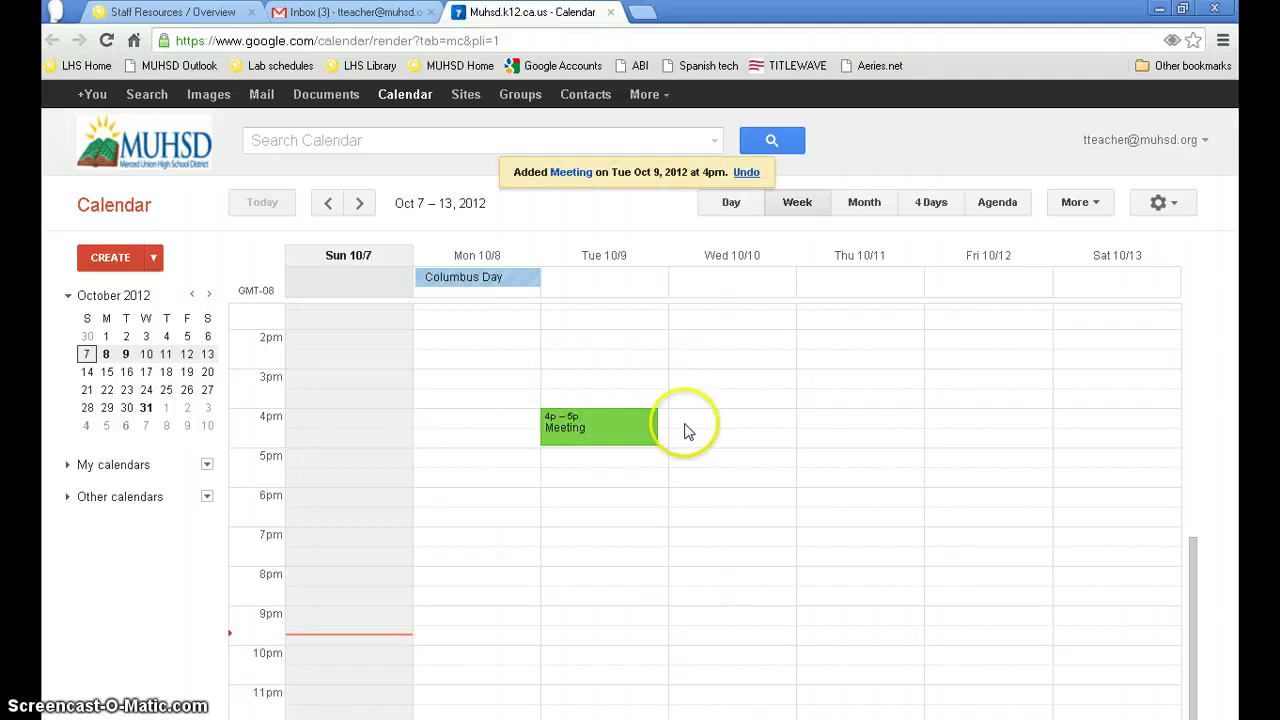
Step: Save 'Another meeting' on Thursday 10/11, 4–5:30pm, colored red with a 2-hour reminder
{"action": "double_click", "coordinate": [820, 427]}
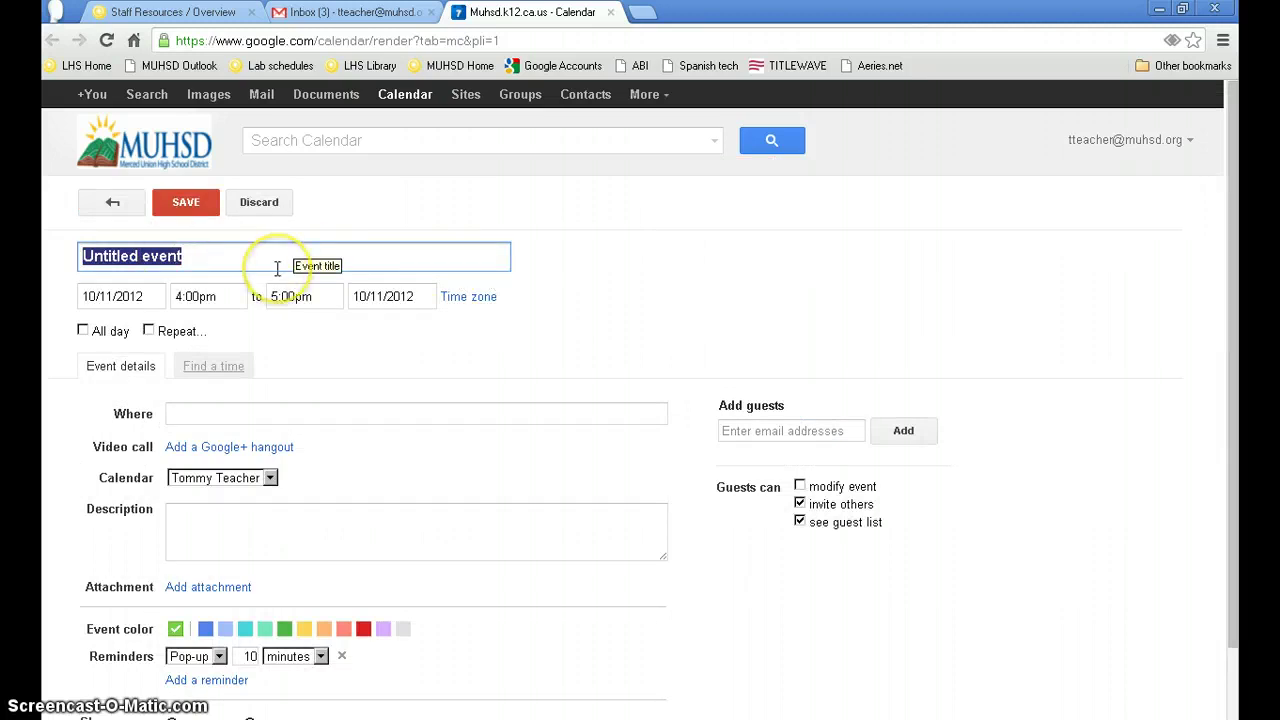
{"action": "type", "text": "Another"}
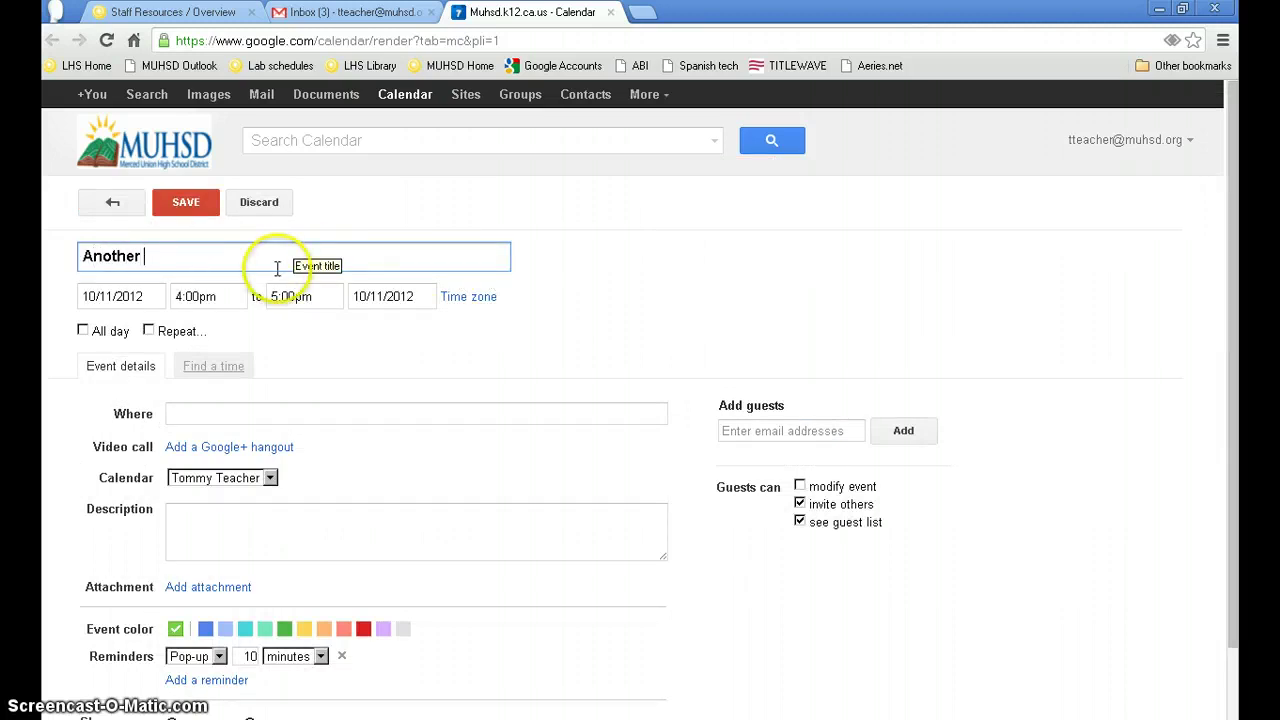
{"action": "type", "text": "ng"}
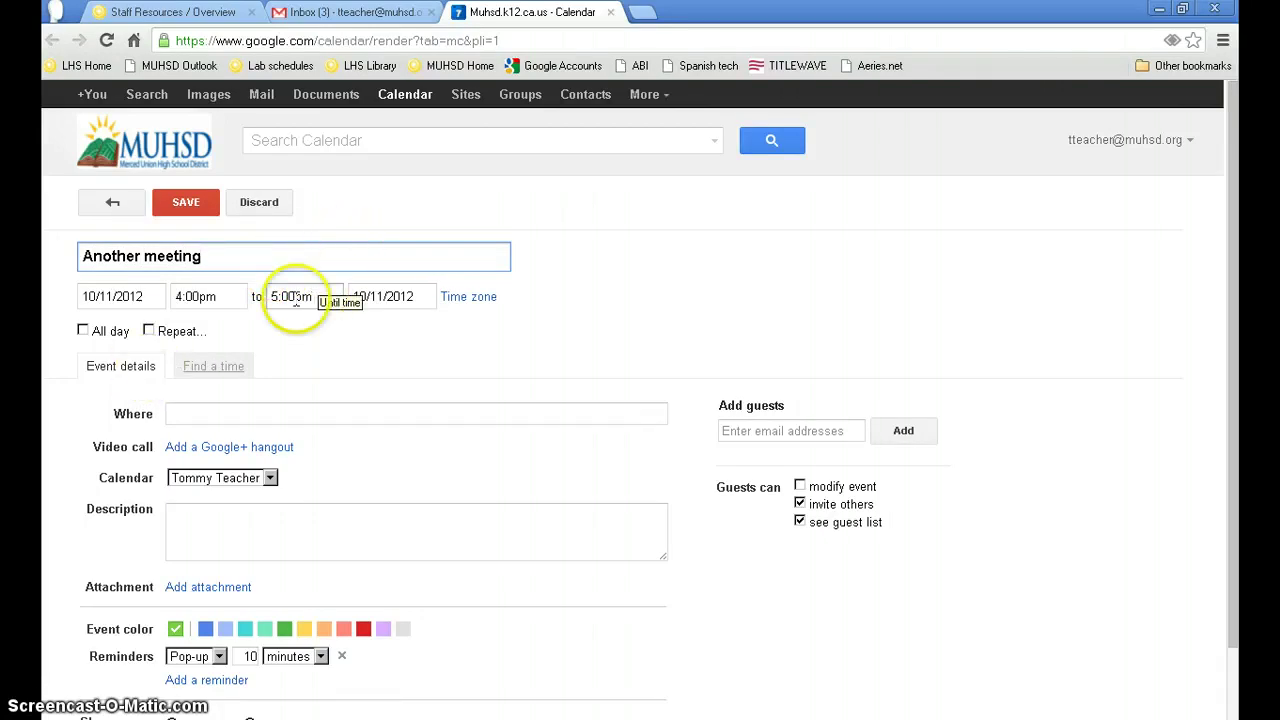
{"action": "left_click", "coordinate": [306, 297]}
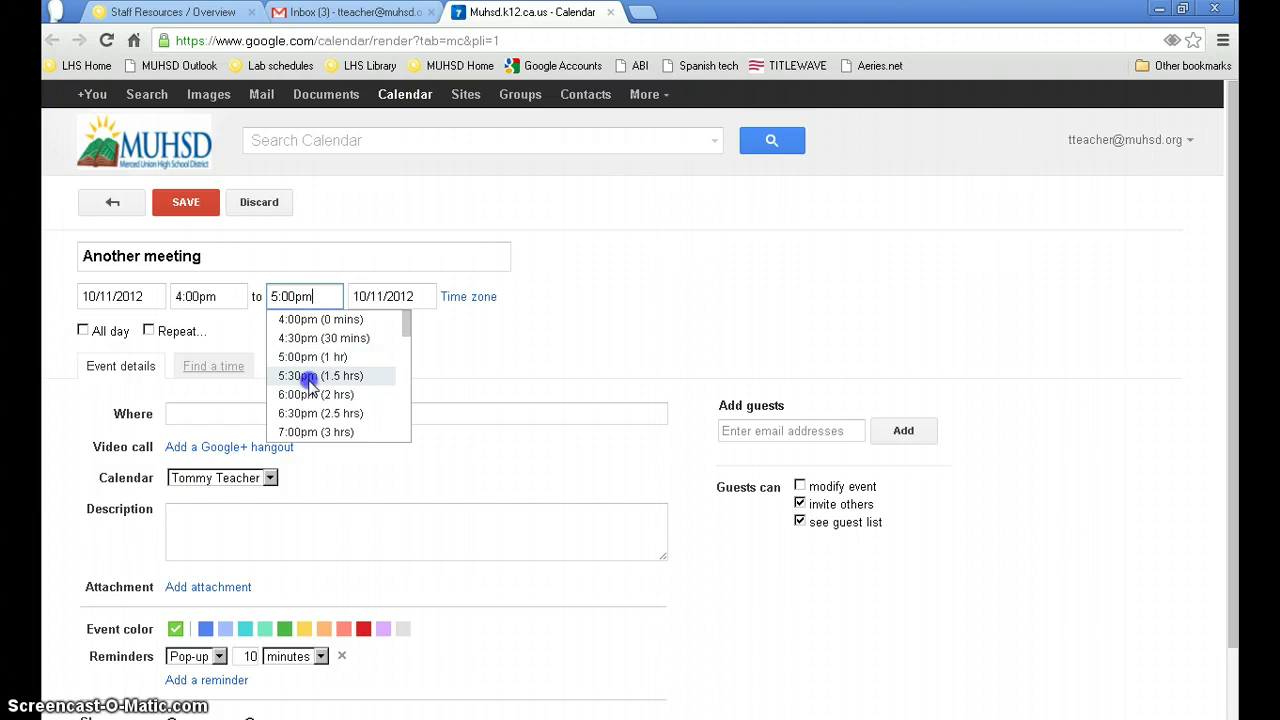
{"action": "left_click", "coordinate": [309, 378]}
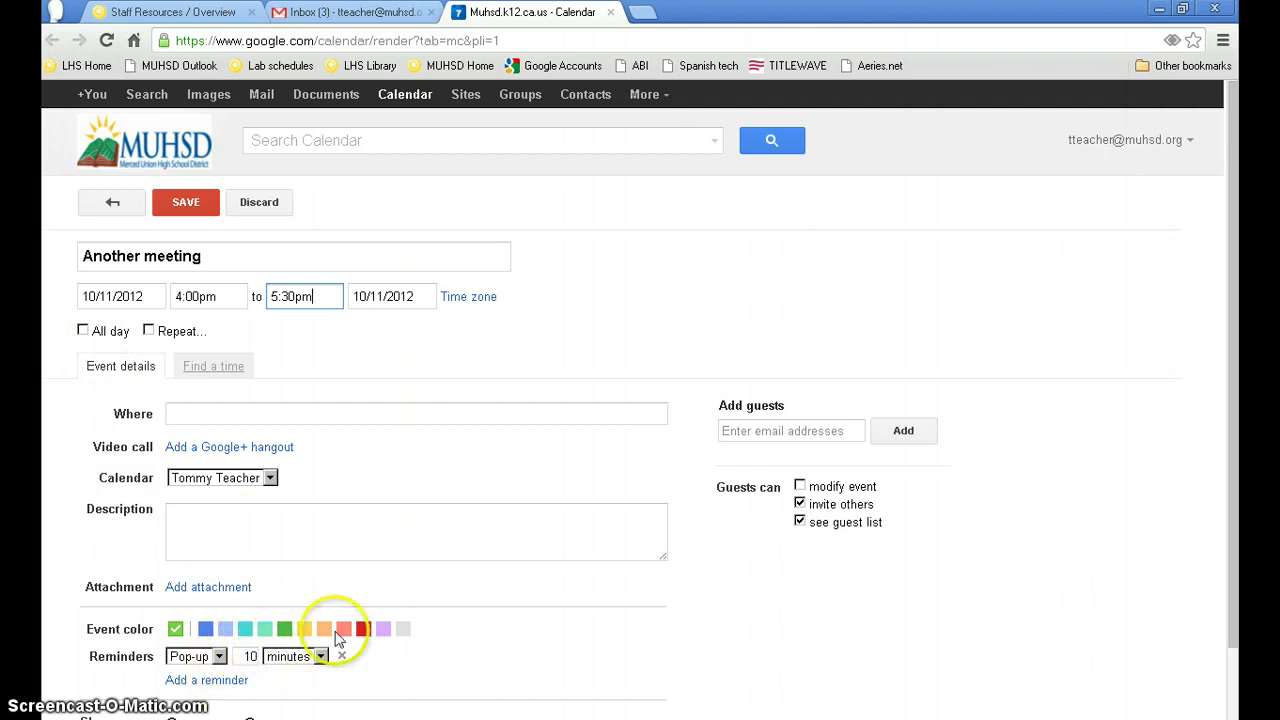
{"action": "left_click", "coordinate": [363, 629]}
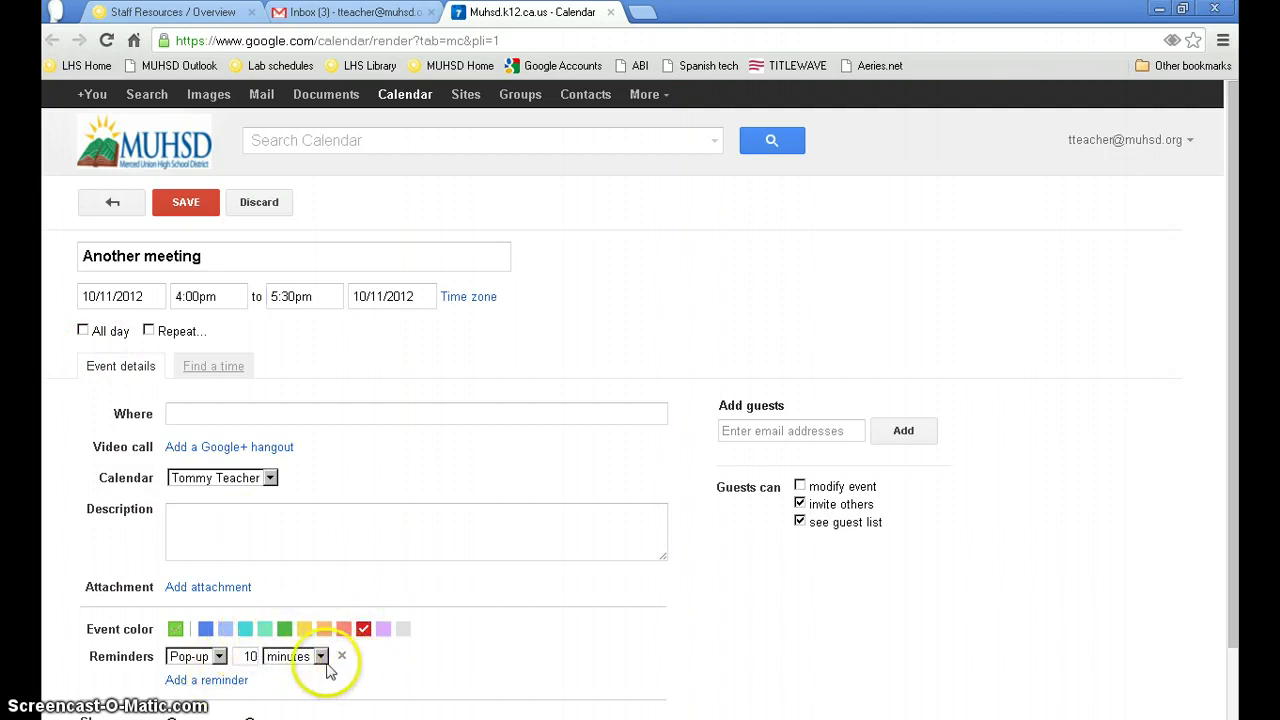
{"action": "left_click", "coordinate": [320, 656]}
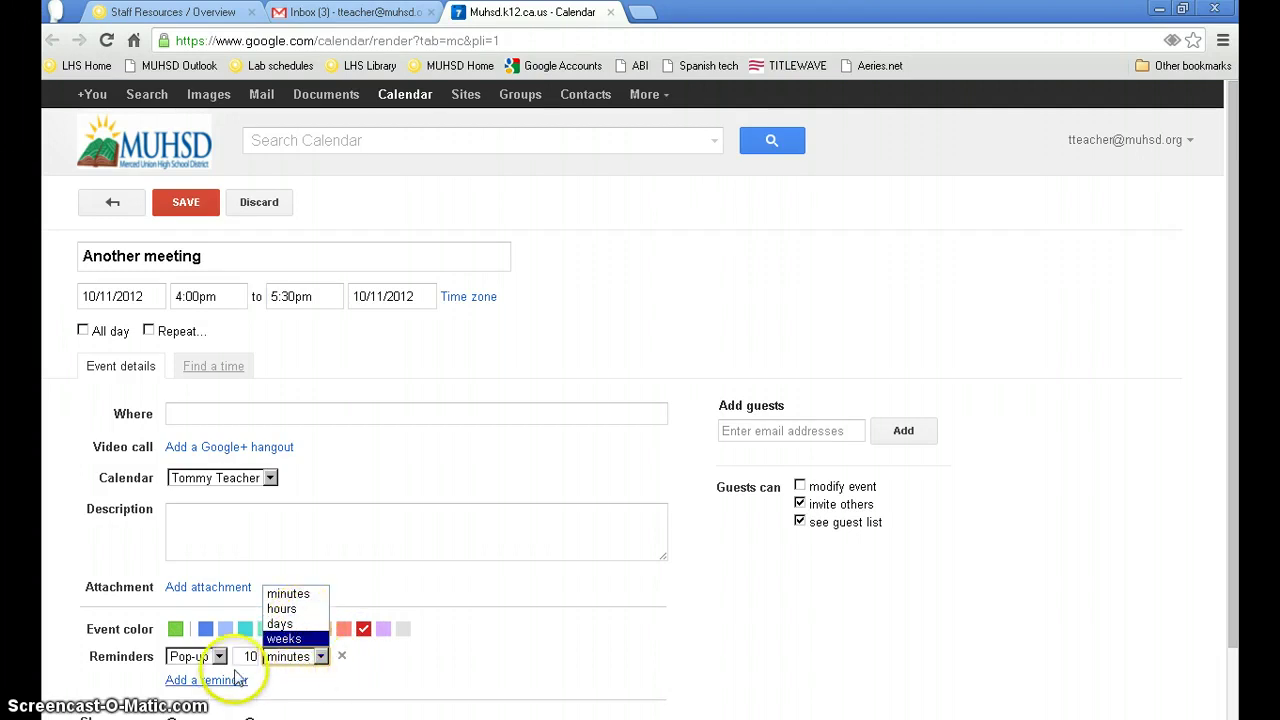
{"action": "left_click", "coordinate": [281, 608]}
{"action": "type", "text": "2"}
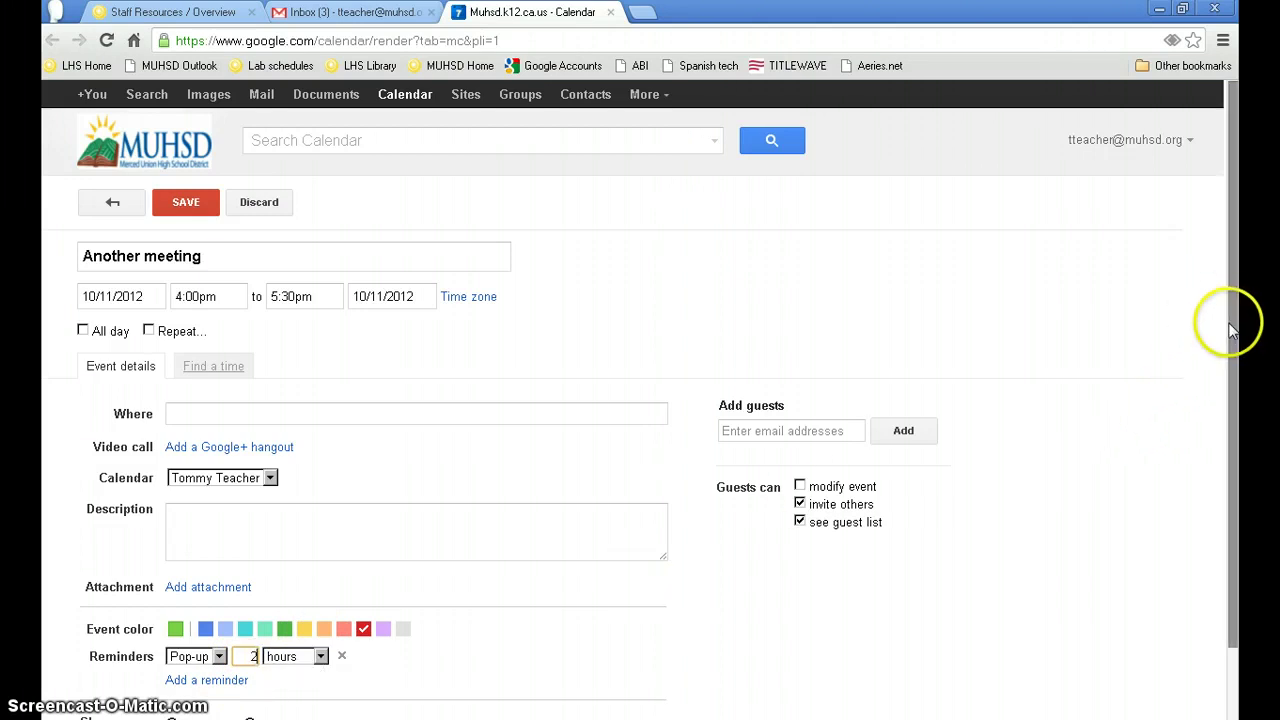
{"action": "left_click_drag", "start_coordinate": [1230, 325], "coordinate": [1229, 429]}
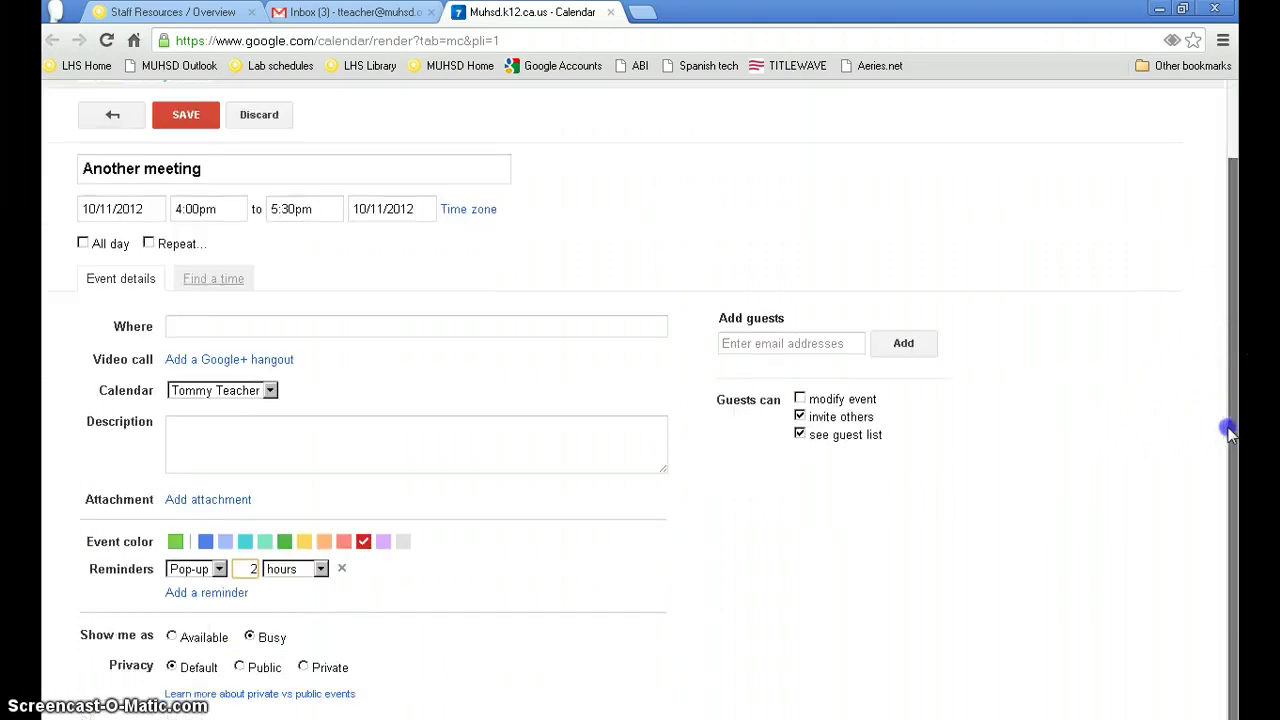
{"action": "left_click", "coordinate": [189, 116]}
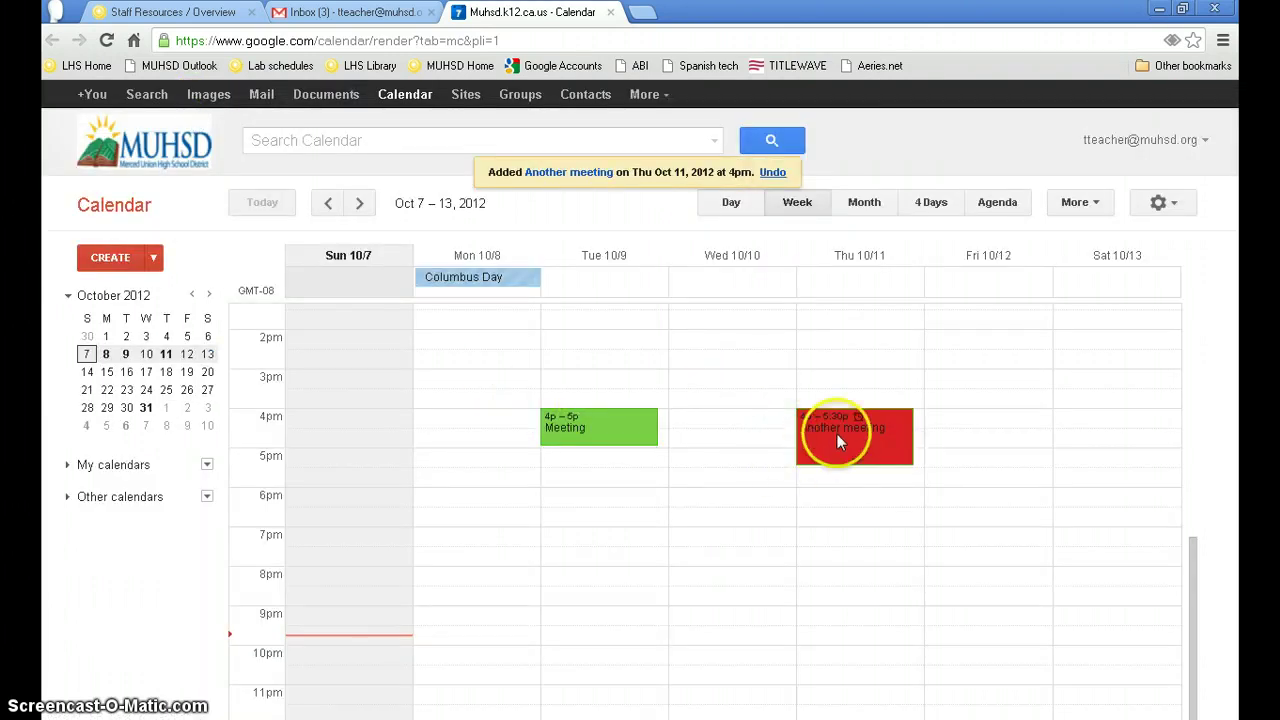
Step: Create a new calendar named Calculus under My calendars
{"action": "left_click", "coordinate": [207, 468]}
{"action": "left_click_drag", "start_coordinate": [207, 468], "coordinate": [240, 497]}
{"action": "left_click", "coordinate": [240, 497]}
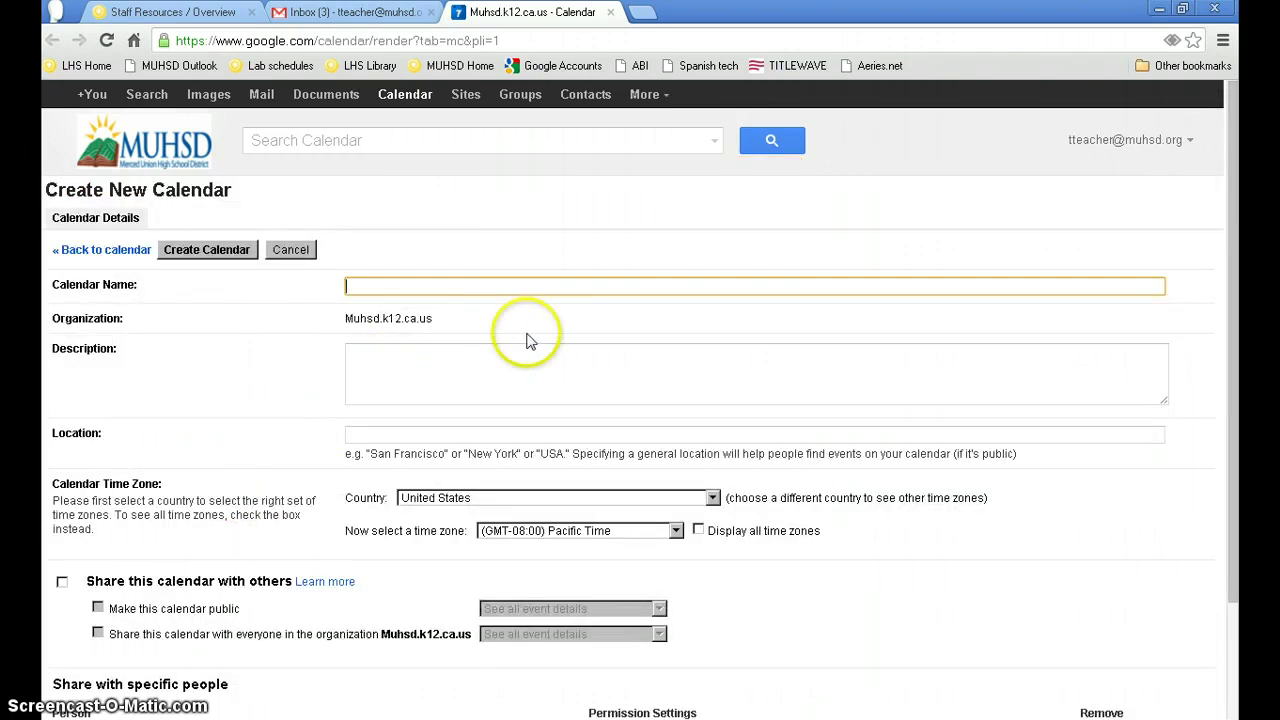
{"action": "type", "text": "Calculu"}
{"action": "type", "text": "s"}
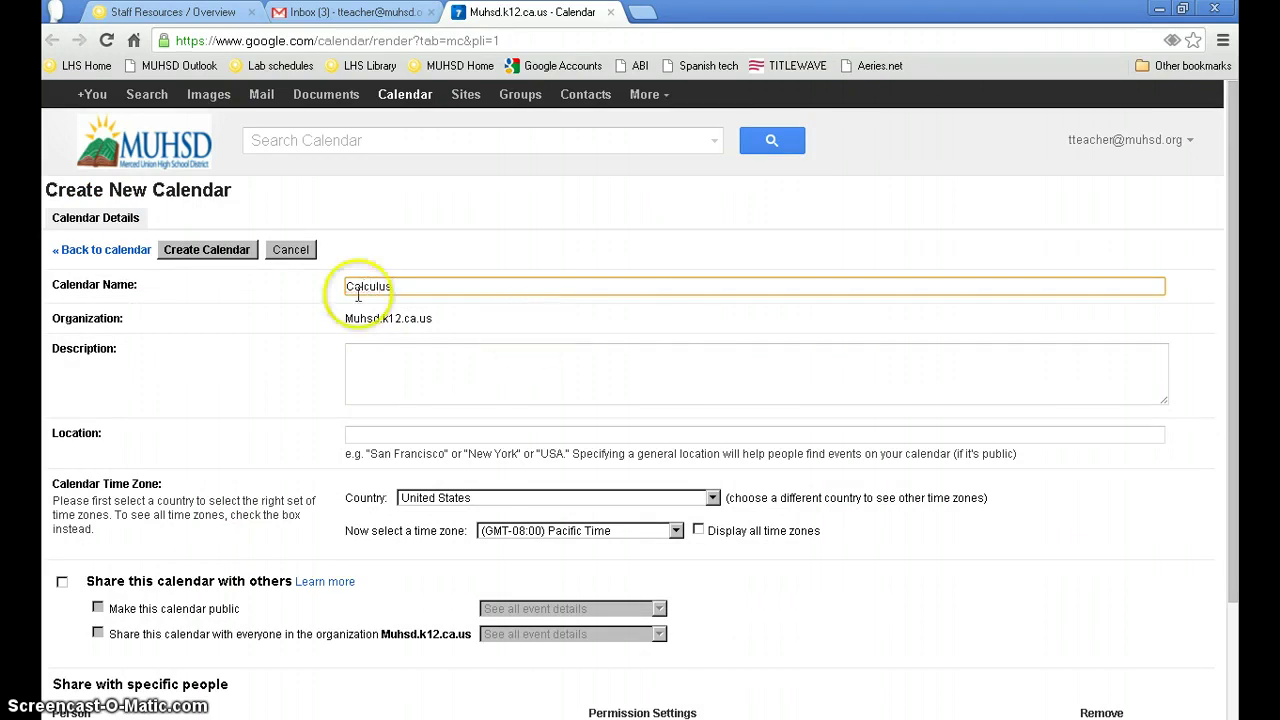
{"action": "left_click", "coordinate": [216, 253]}
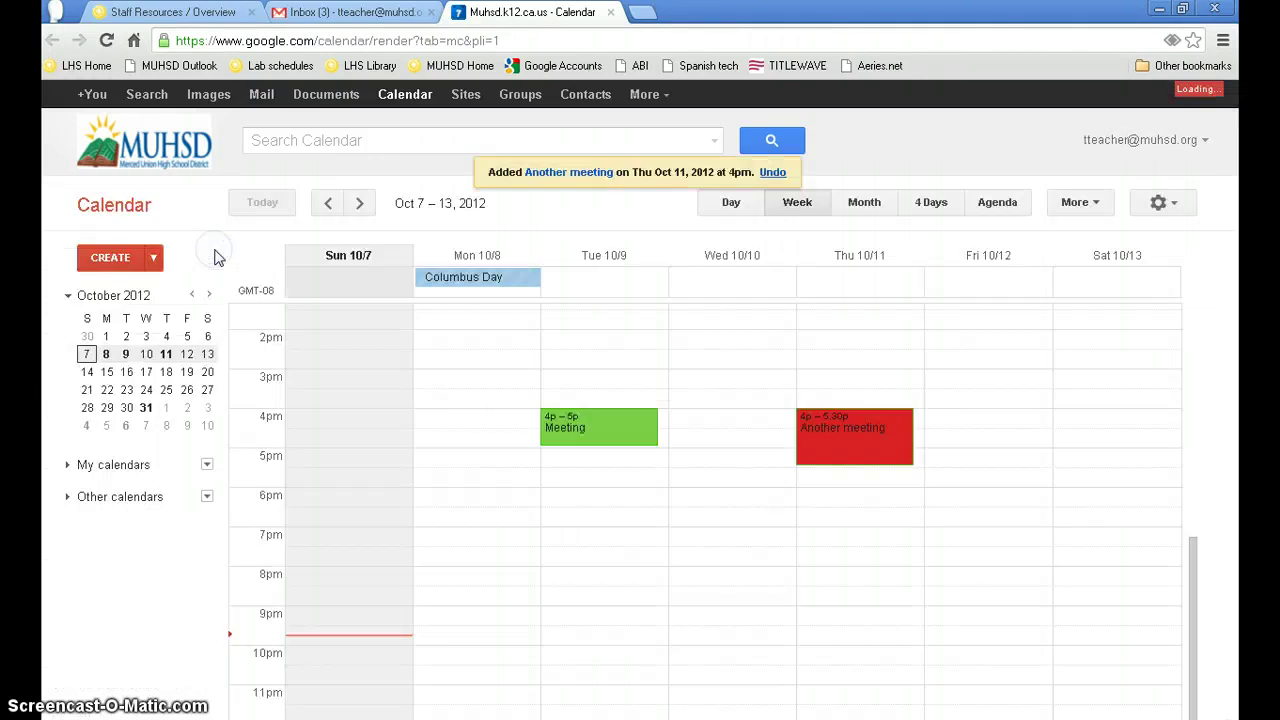
Step: Change the Calculus calendar's colour to purple
{"action": "left_click", "coordinate": [69, 468]}
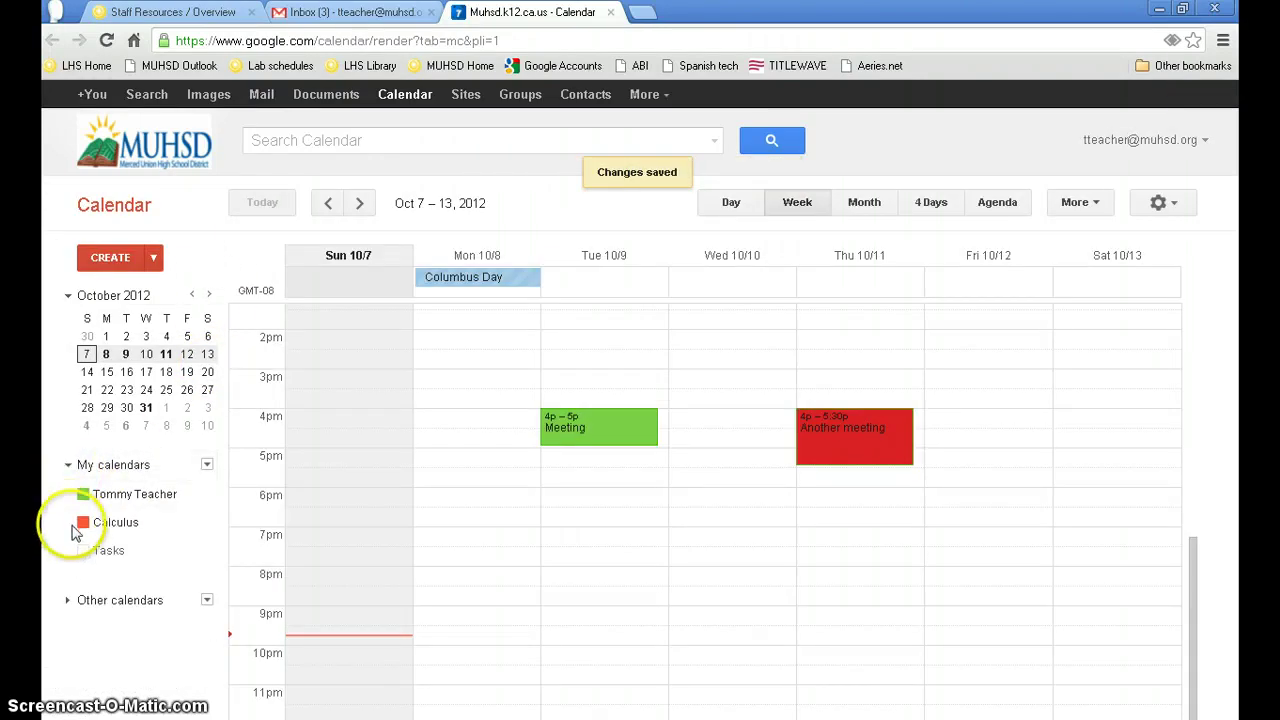
{"action": "left_click", "coordinate": [204, 524]}
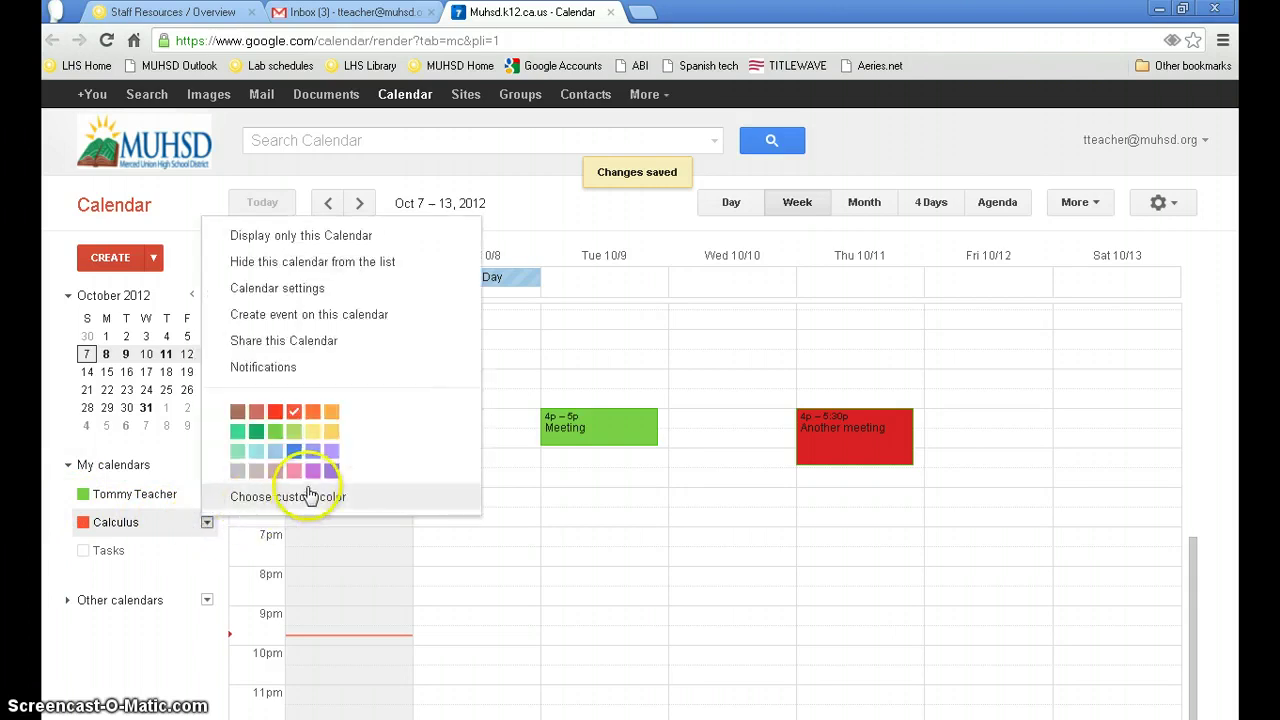
{"action": "left_click", "coordinate": [331, 470]}
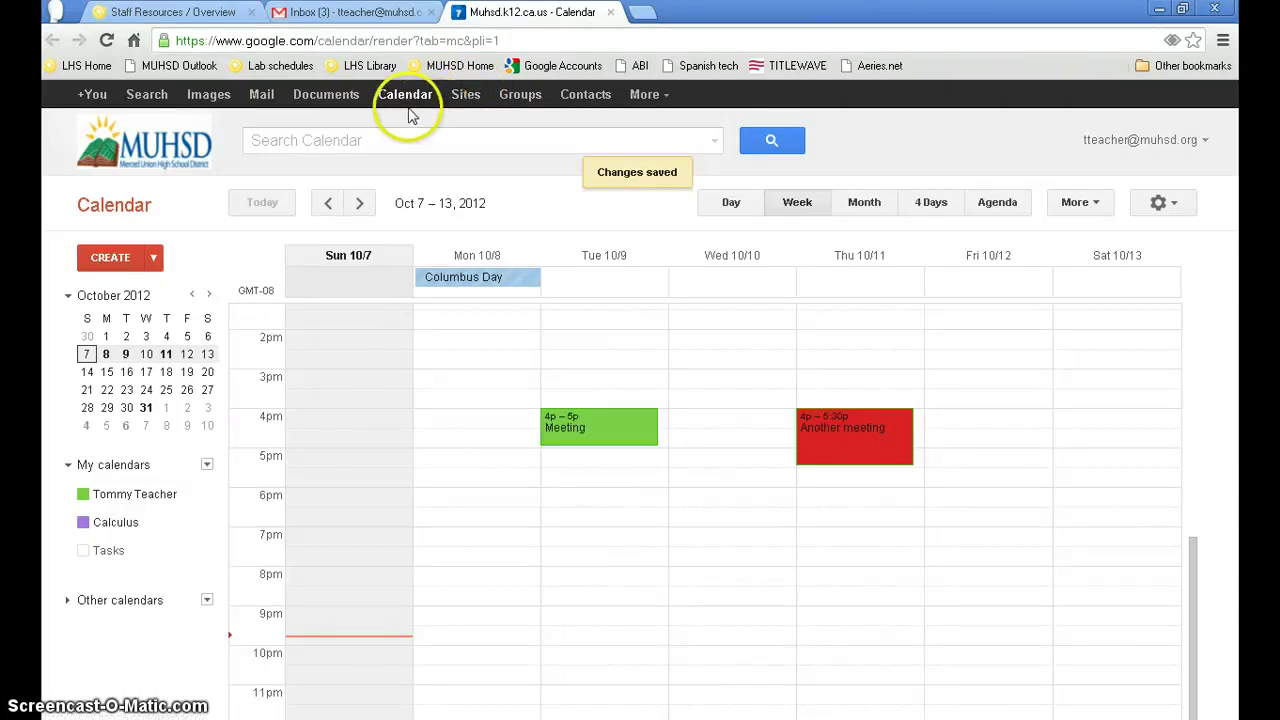
Step: Open My Drive in a new tab and review CREATE's Document, Presentation, Spreadsheet, Form and Drawing options
{"action": "left_click", "coordinate": [328, 97]}
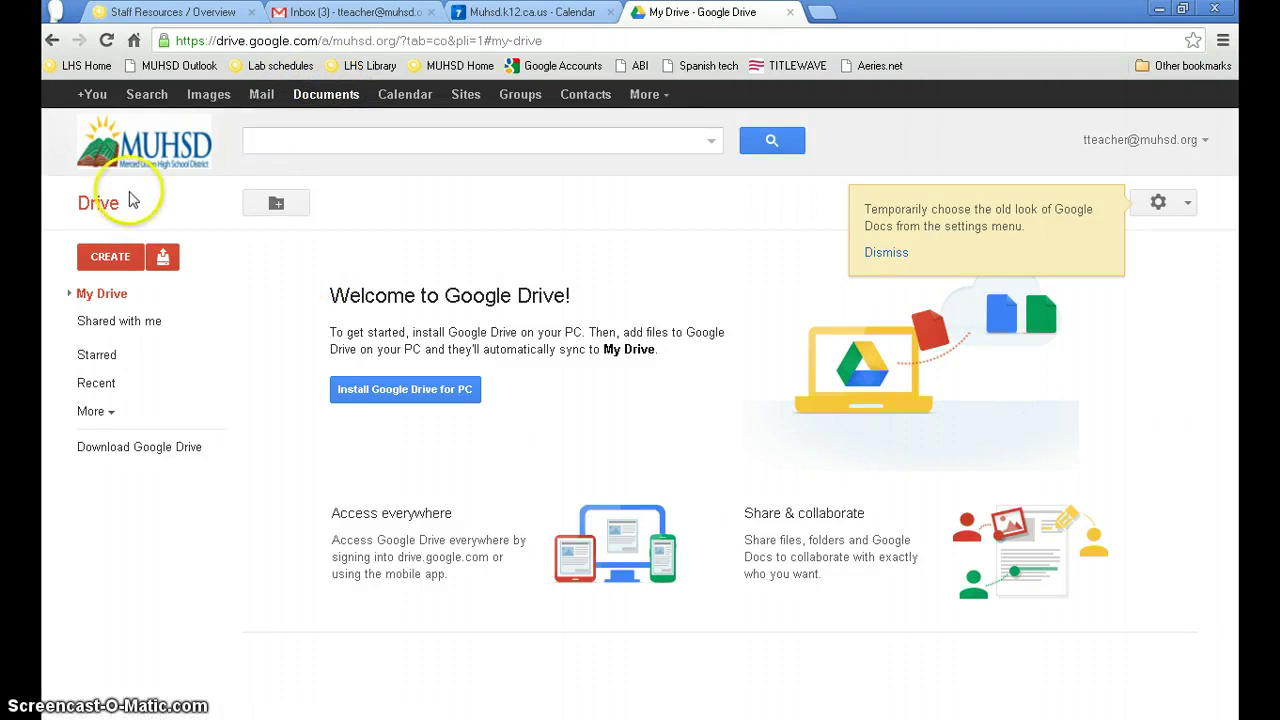
{"action": "left_click", "coordinate": [118, 262]}
{"action": "left_click", "coordinate": [130, 300]}
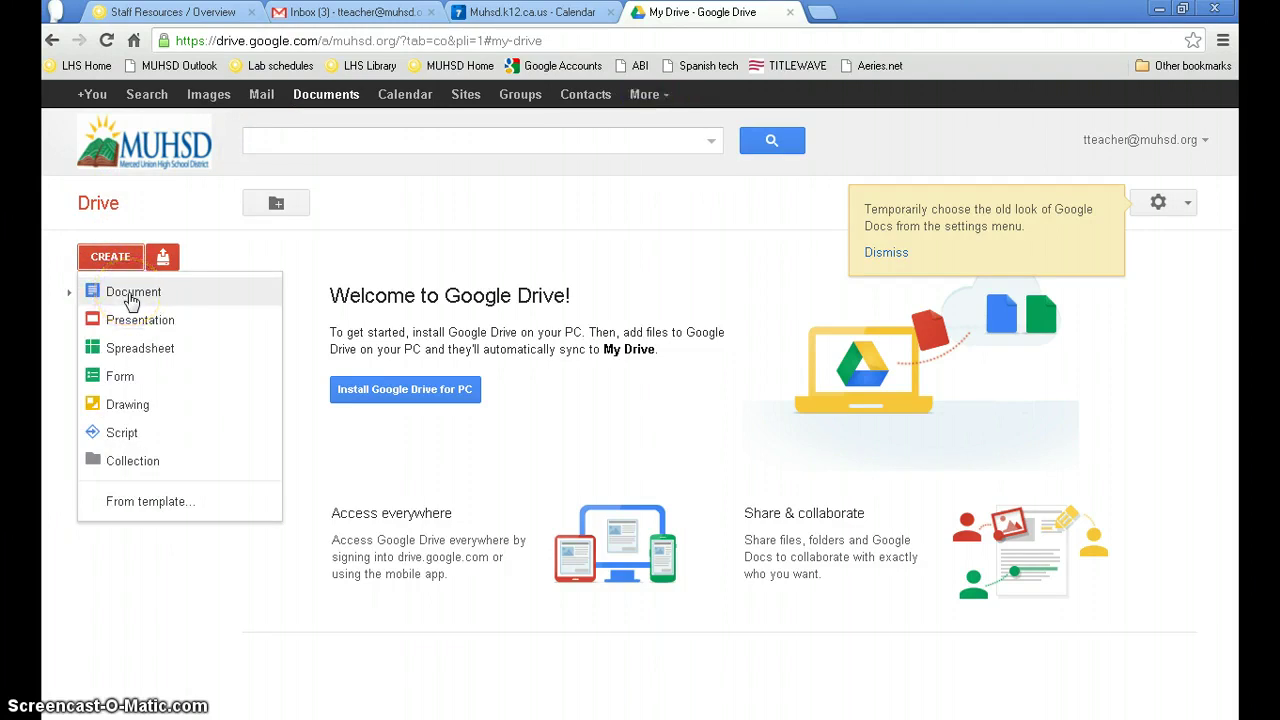
{"action": "left_click", "coordinate": [140, 322]}
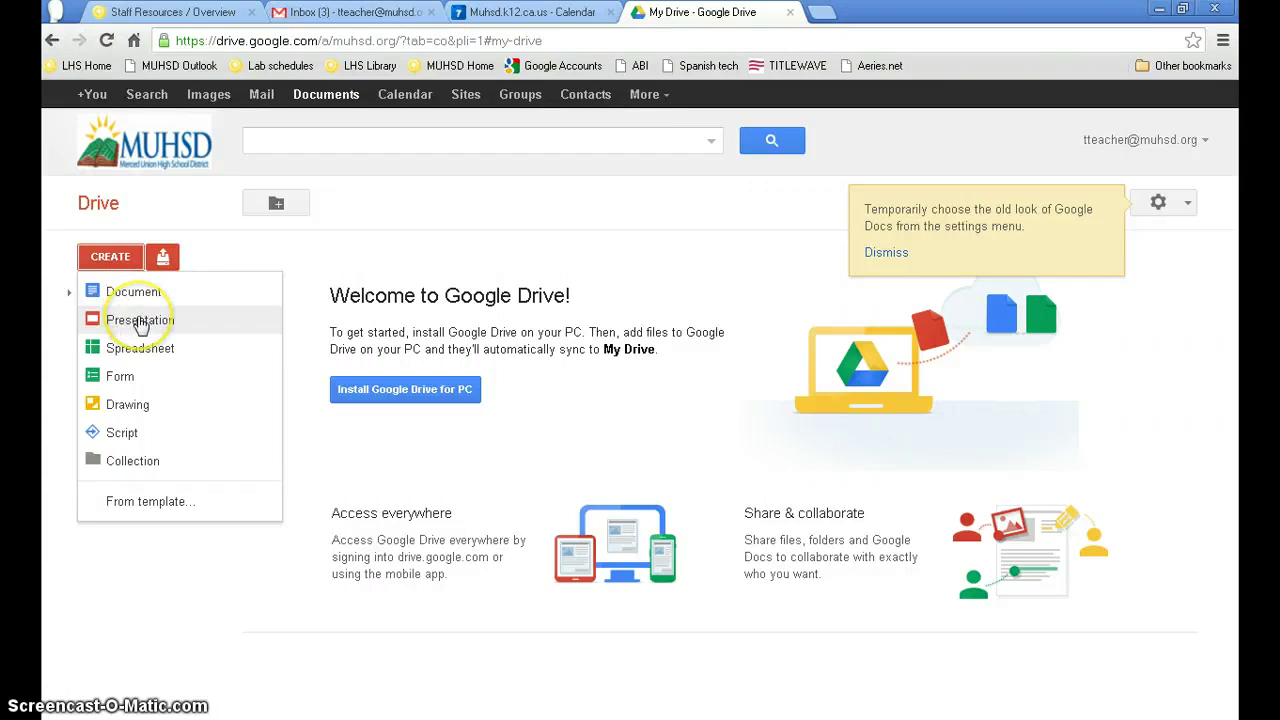
{"action": "left_click", "coordinate": [139, 352]}
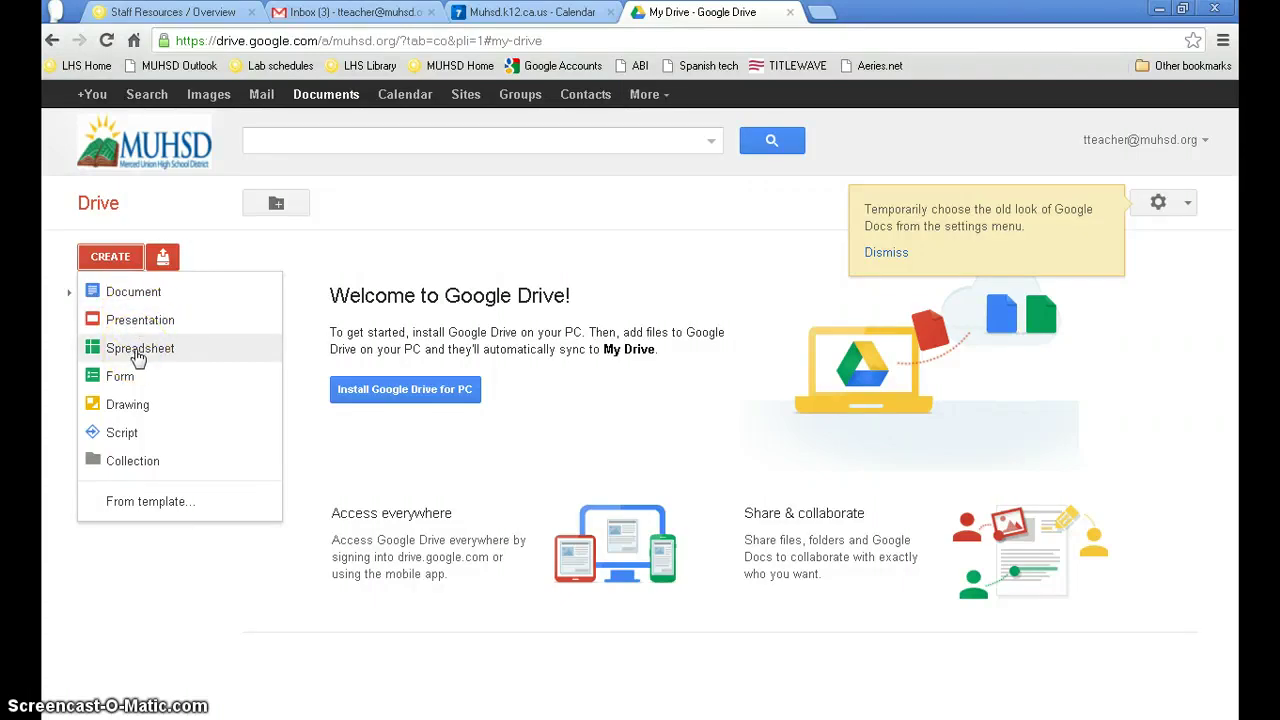
{"action": "left_click", "coordinate": [128, 380]}
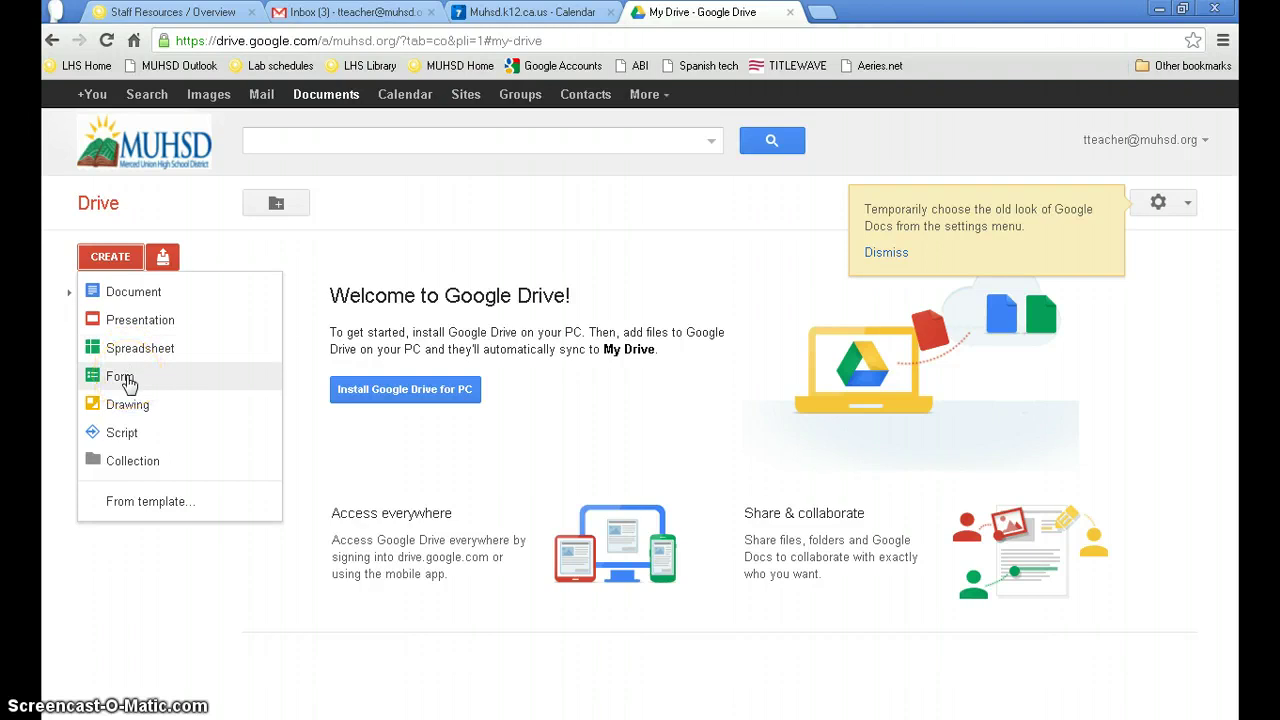
{"action": "left_click", "coordinate": [140, 409]}
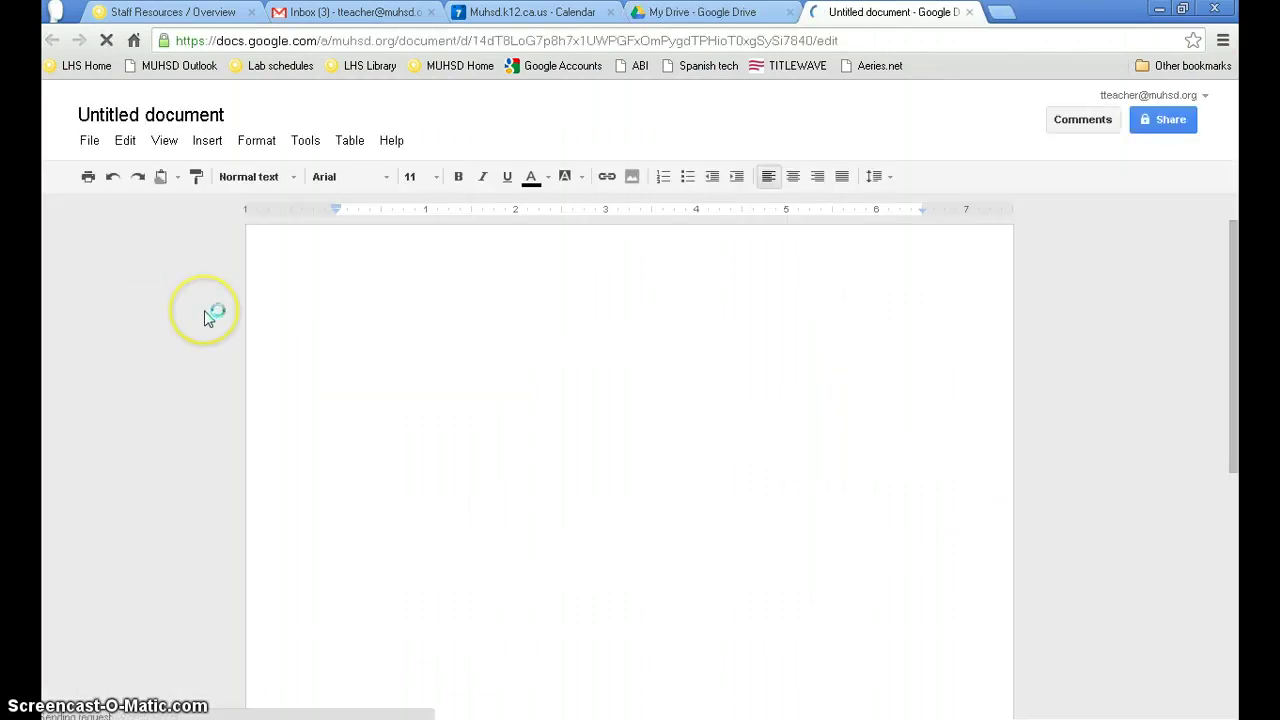
Step: Click into the blank Untitled document, then close its tab to return to Google Drive
{"action": "left_click", "coordinate": [340, 306]}
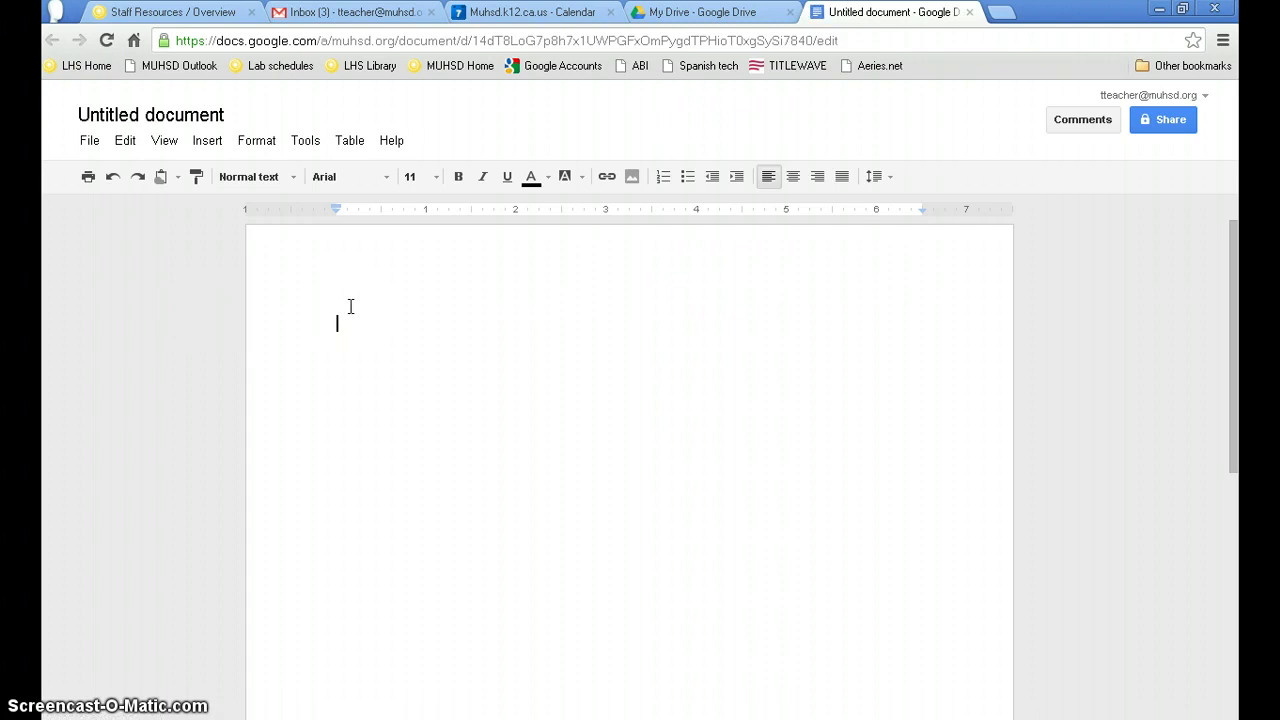
{"action": "left_click", "coordinate": [969, 12]}
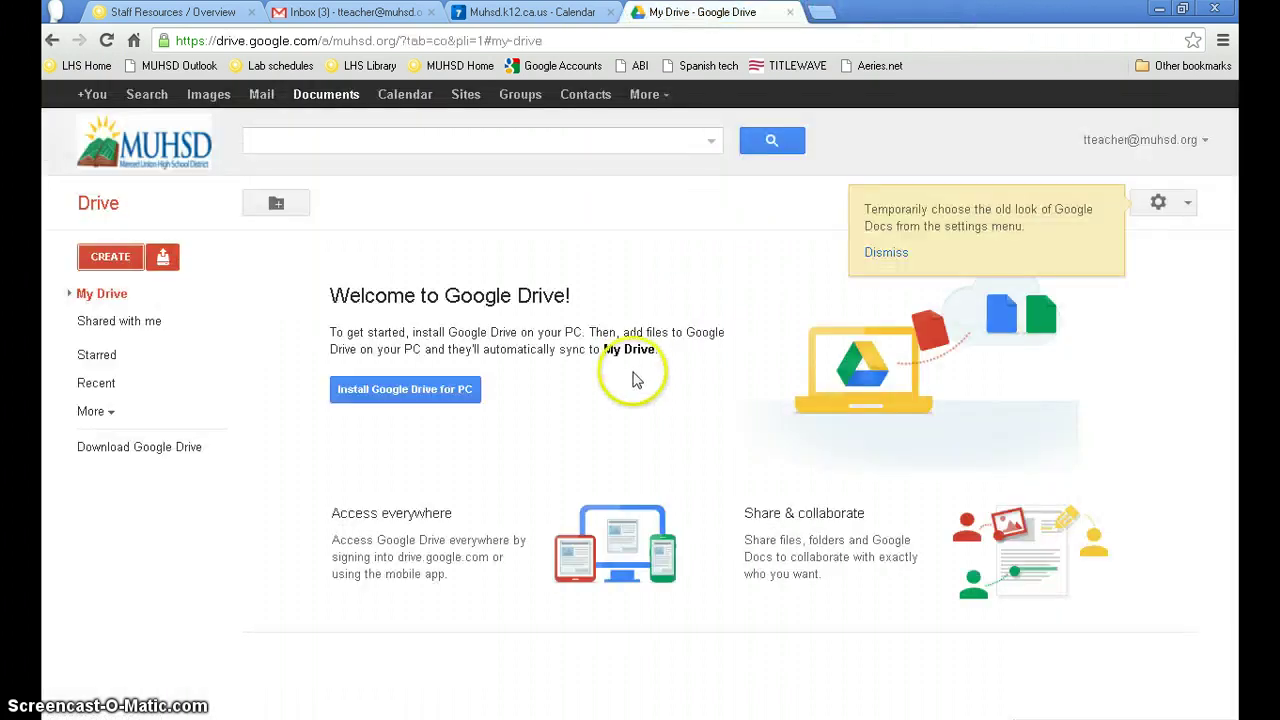